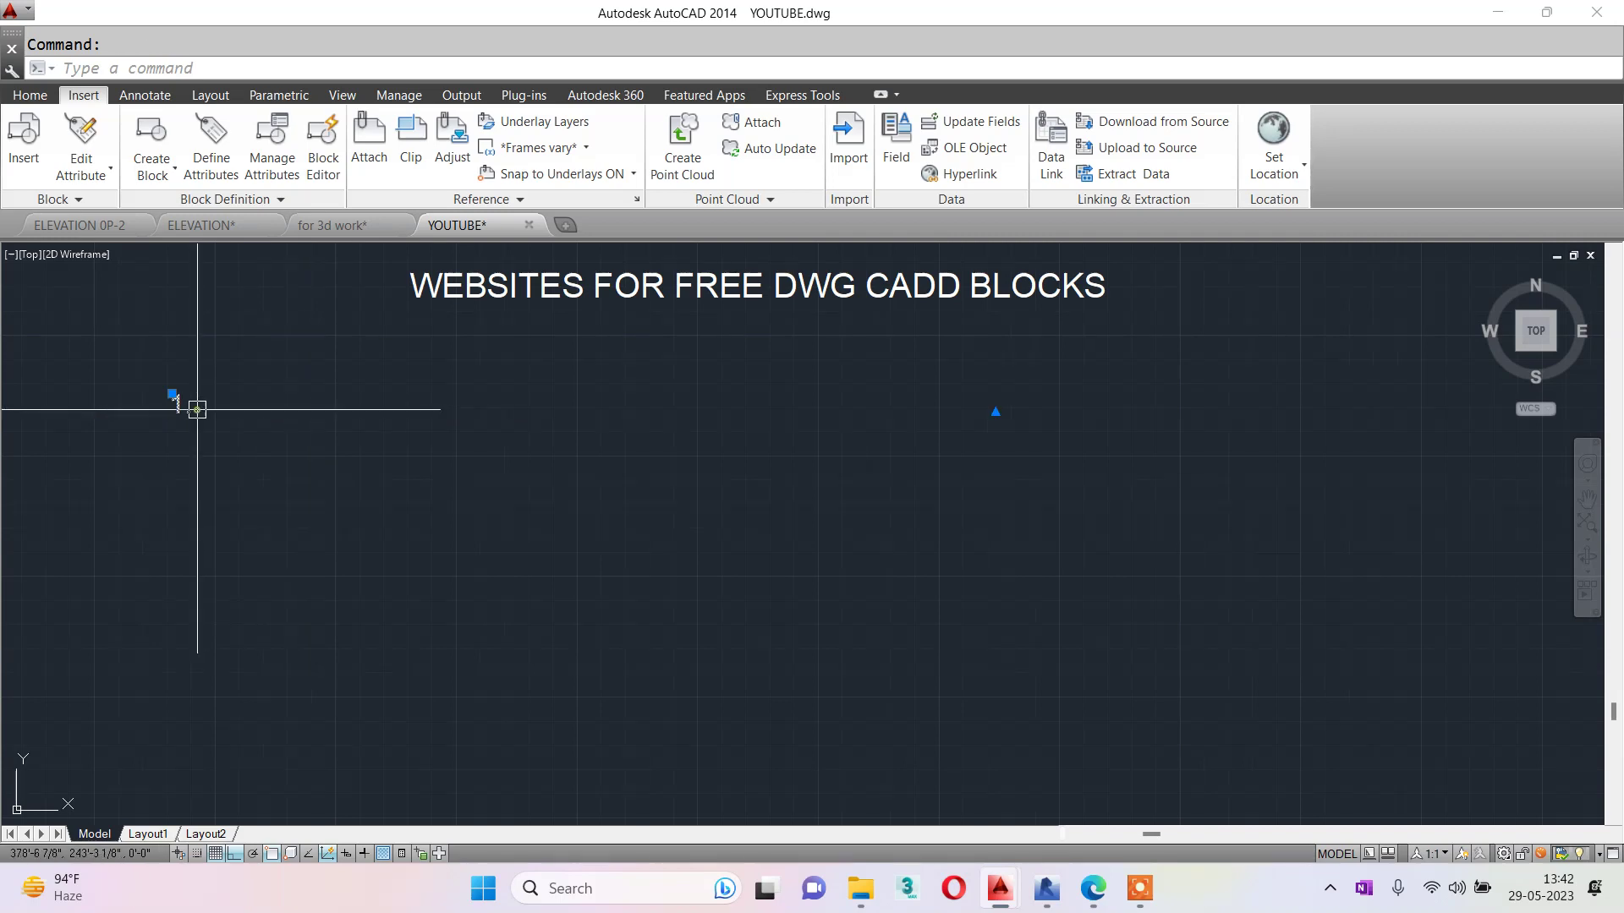
Step: Add 'CADD BLOCK.CO.UK' after the '1.' in the first list item's text
double_click(236, 414)
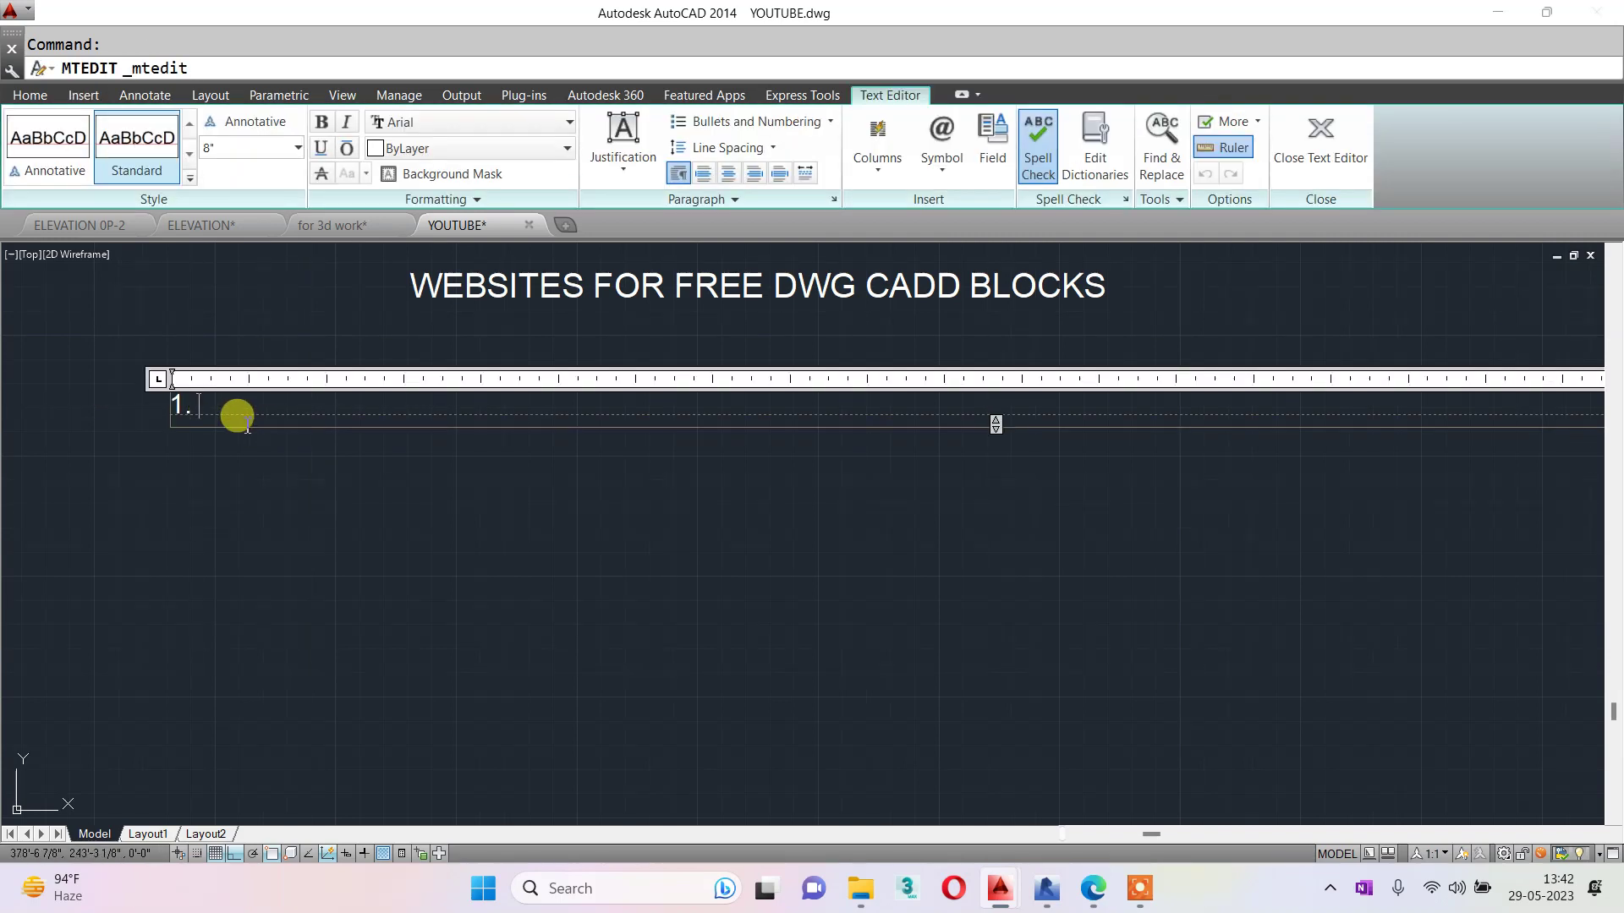
type("CADD")
type(" BLOC")
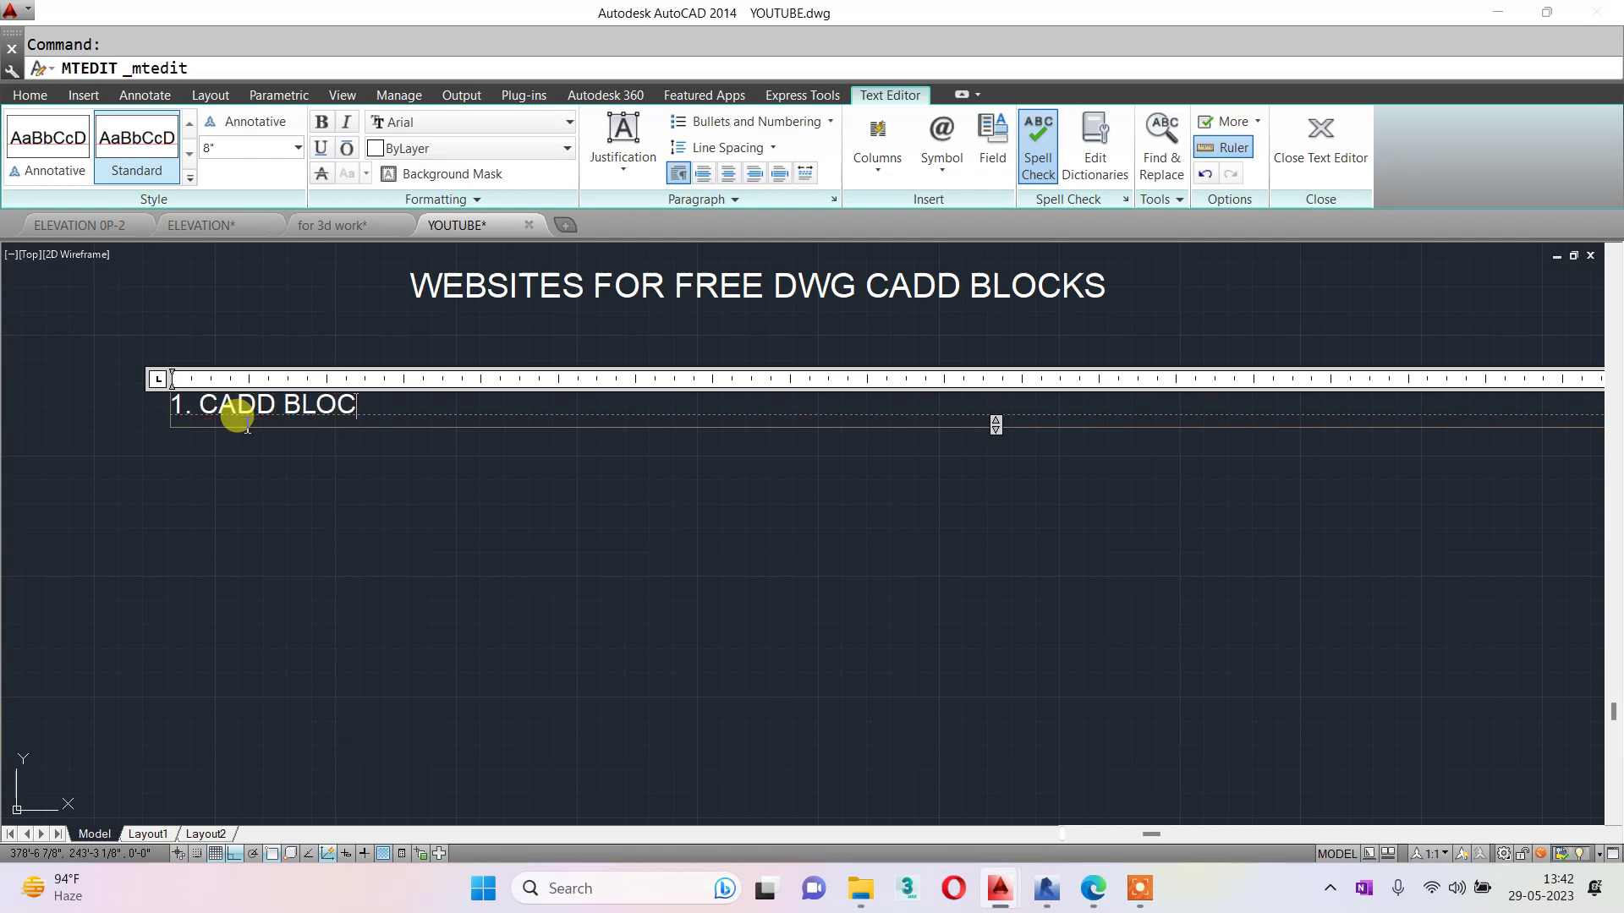
type("K.CO.UK")
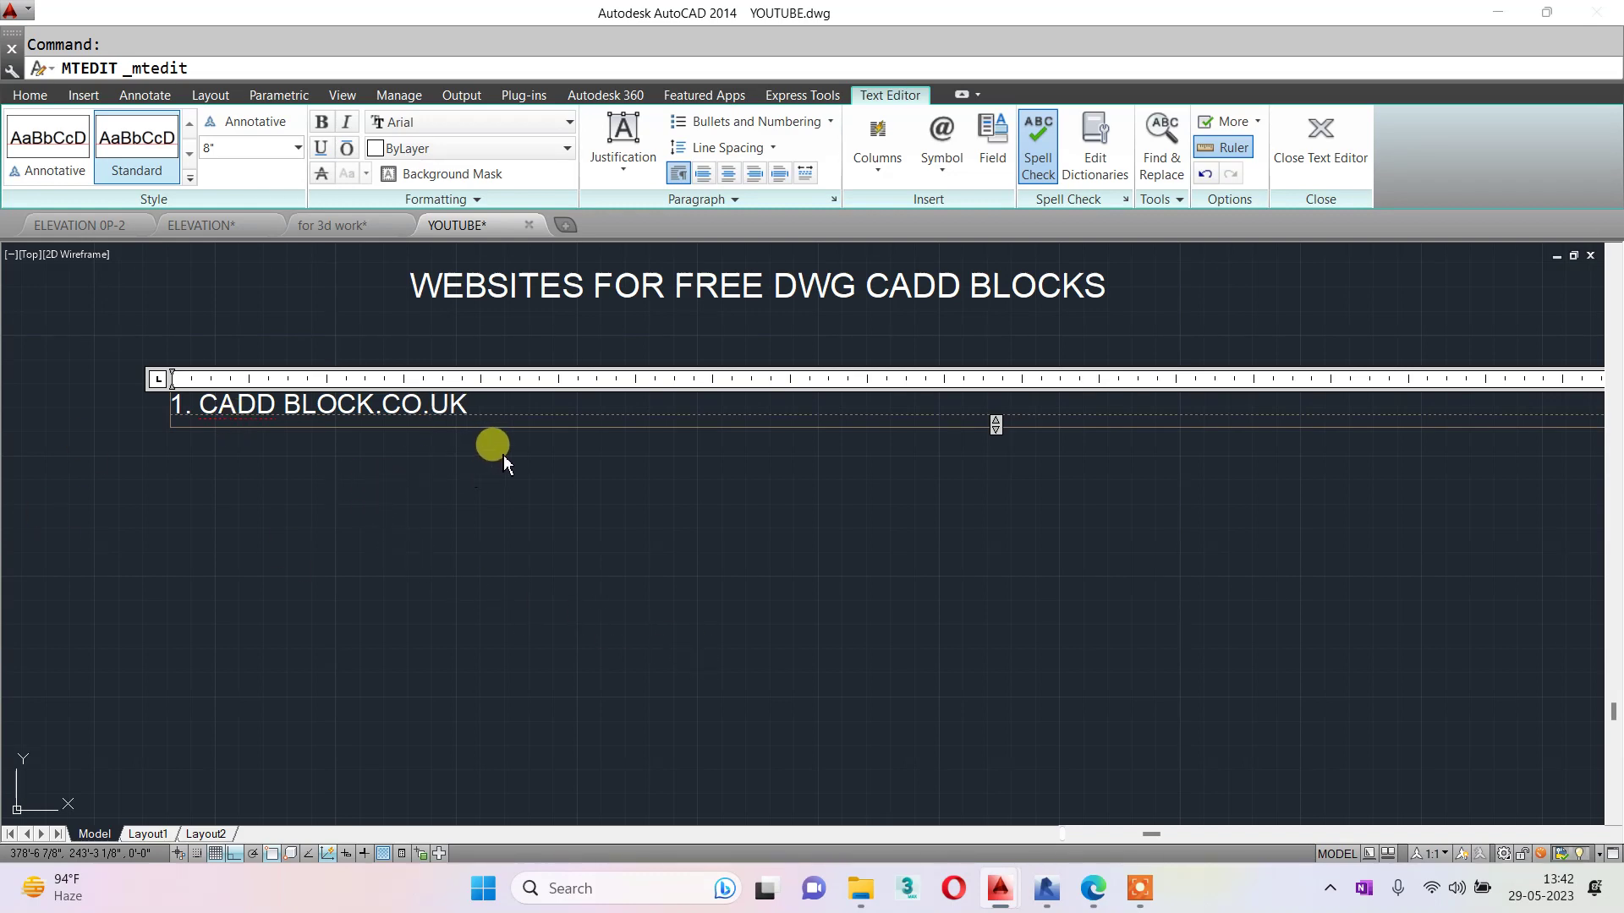
left_click(376, 506)
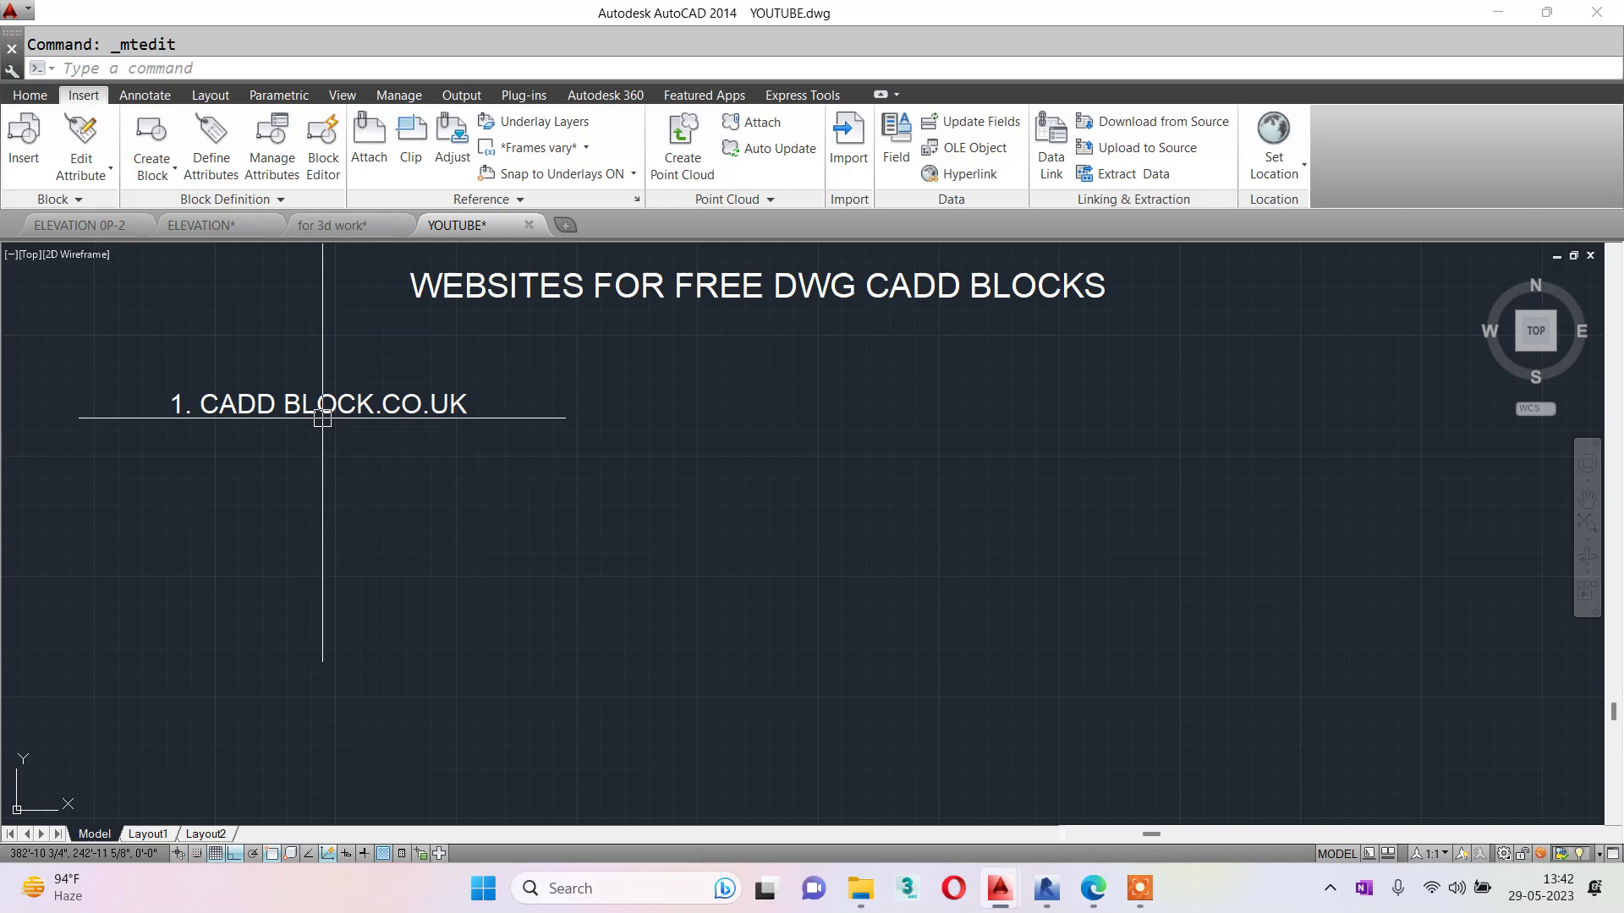
Step: Copy the first list item to a new line directly below it
left_click(312, 416)
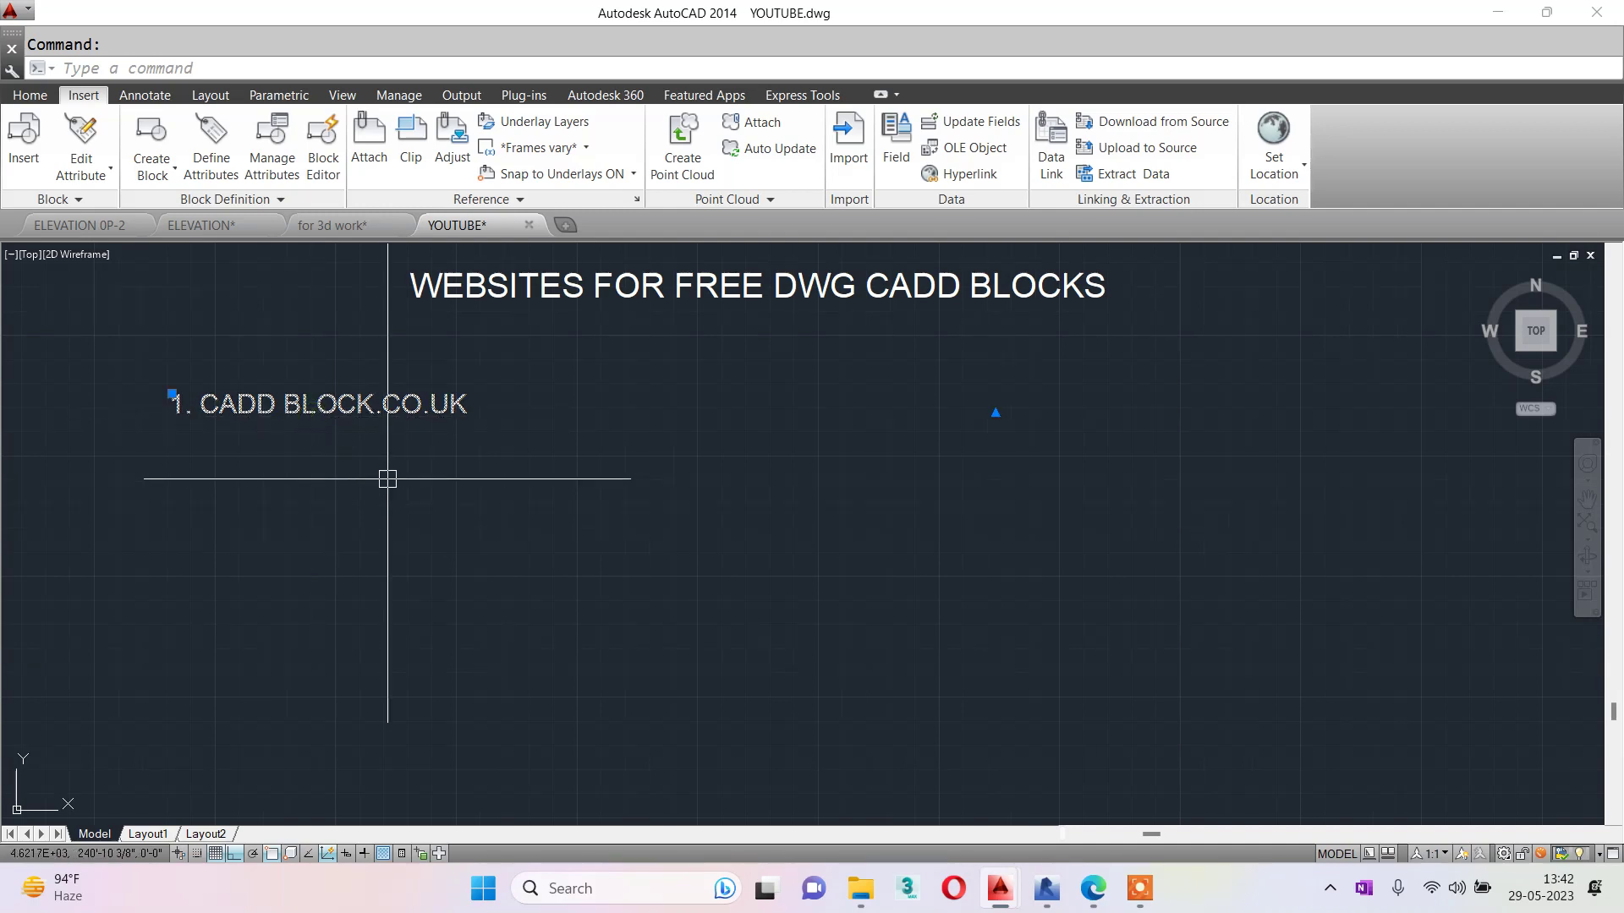
type("co")
key("Return")
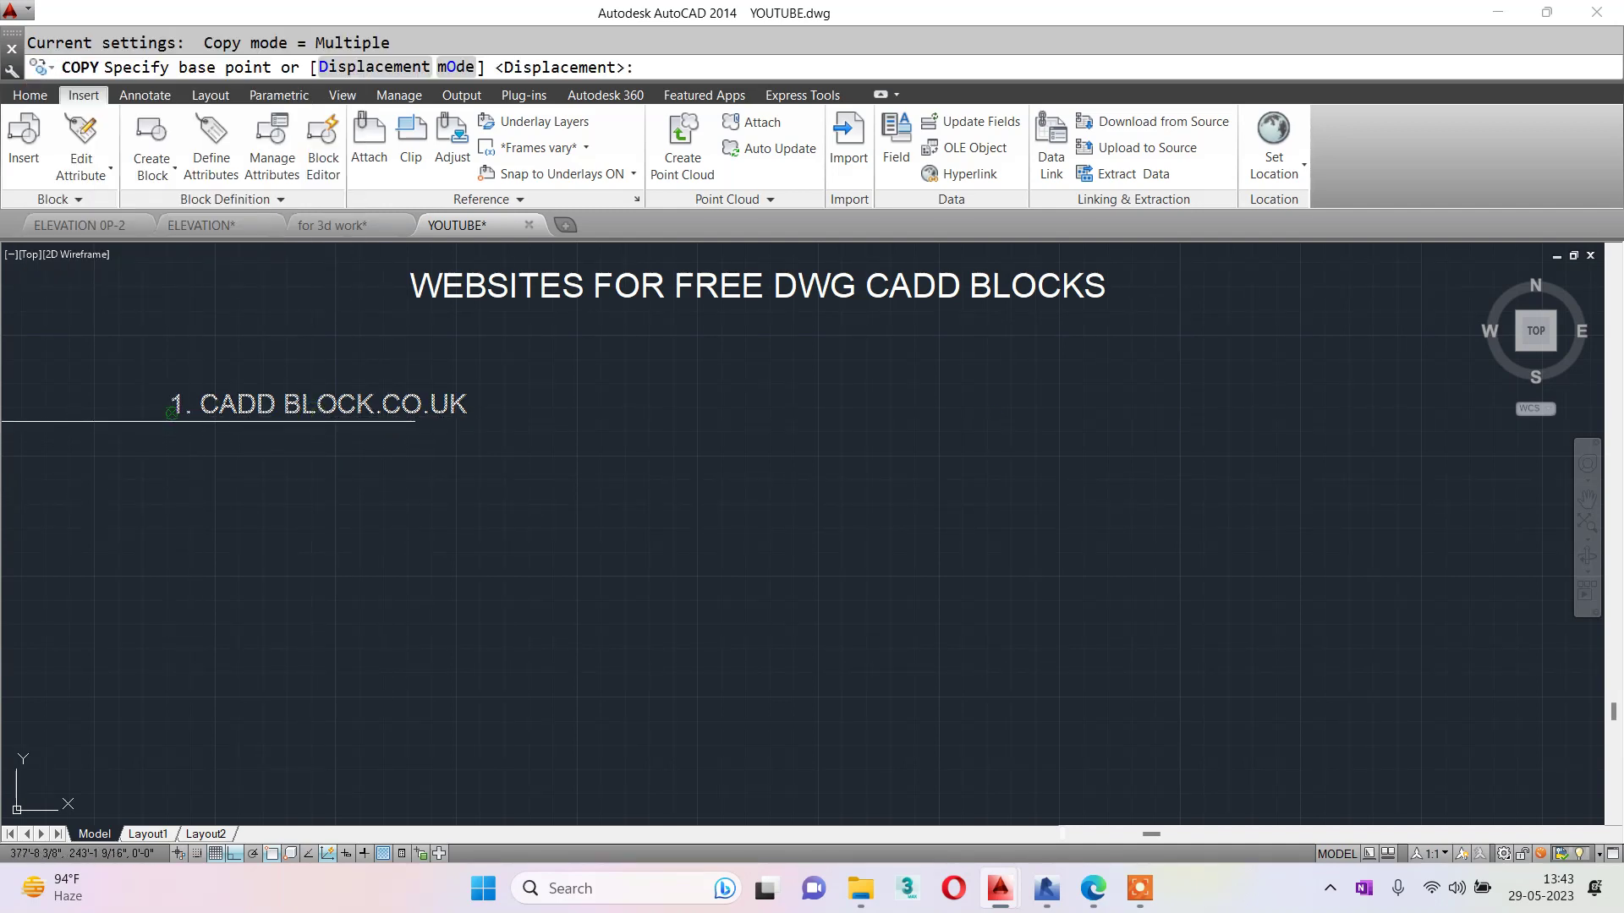
left_click(172, 413)
left_click(172, 500)
key("Escape")
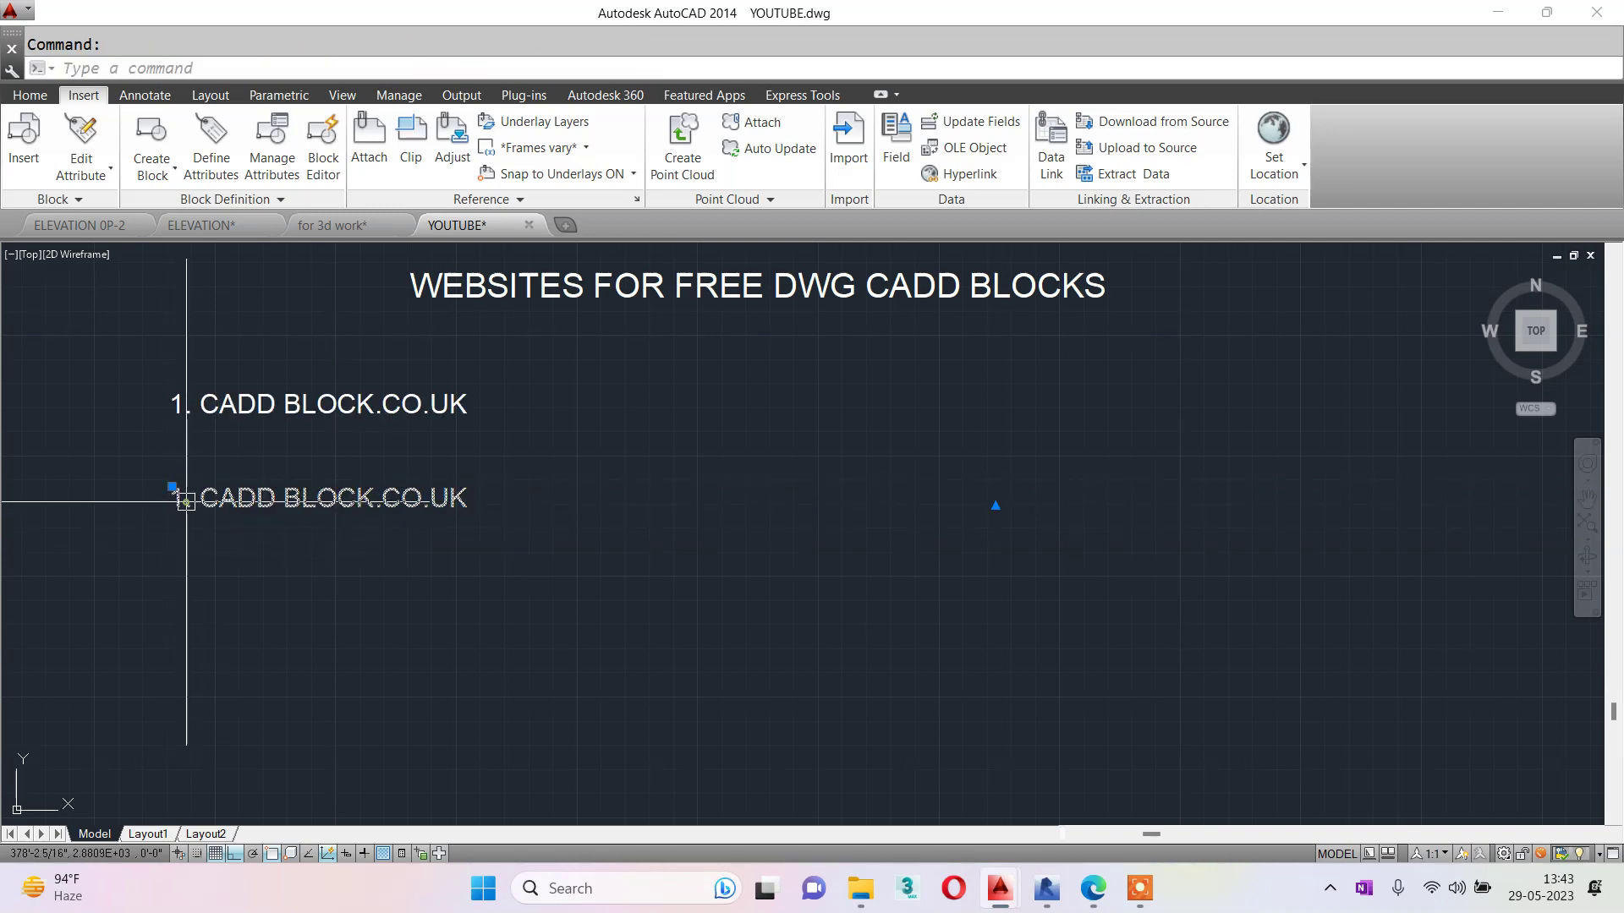
Step: Reword the copied line to read '2. FIRSTINARCHITECTURE.CO.UK'
double_click(176, 498)
type("2")
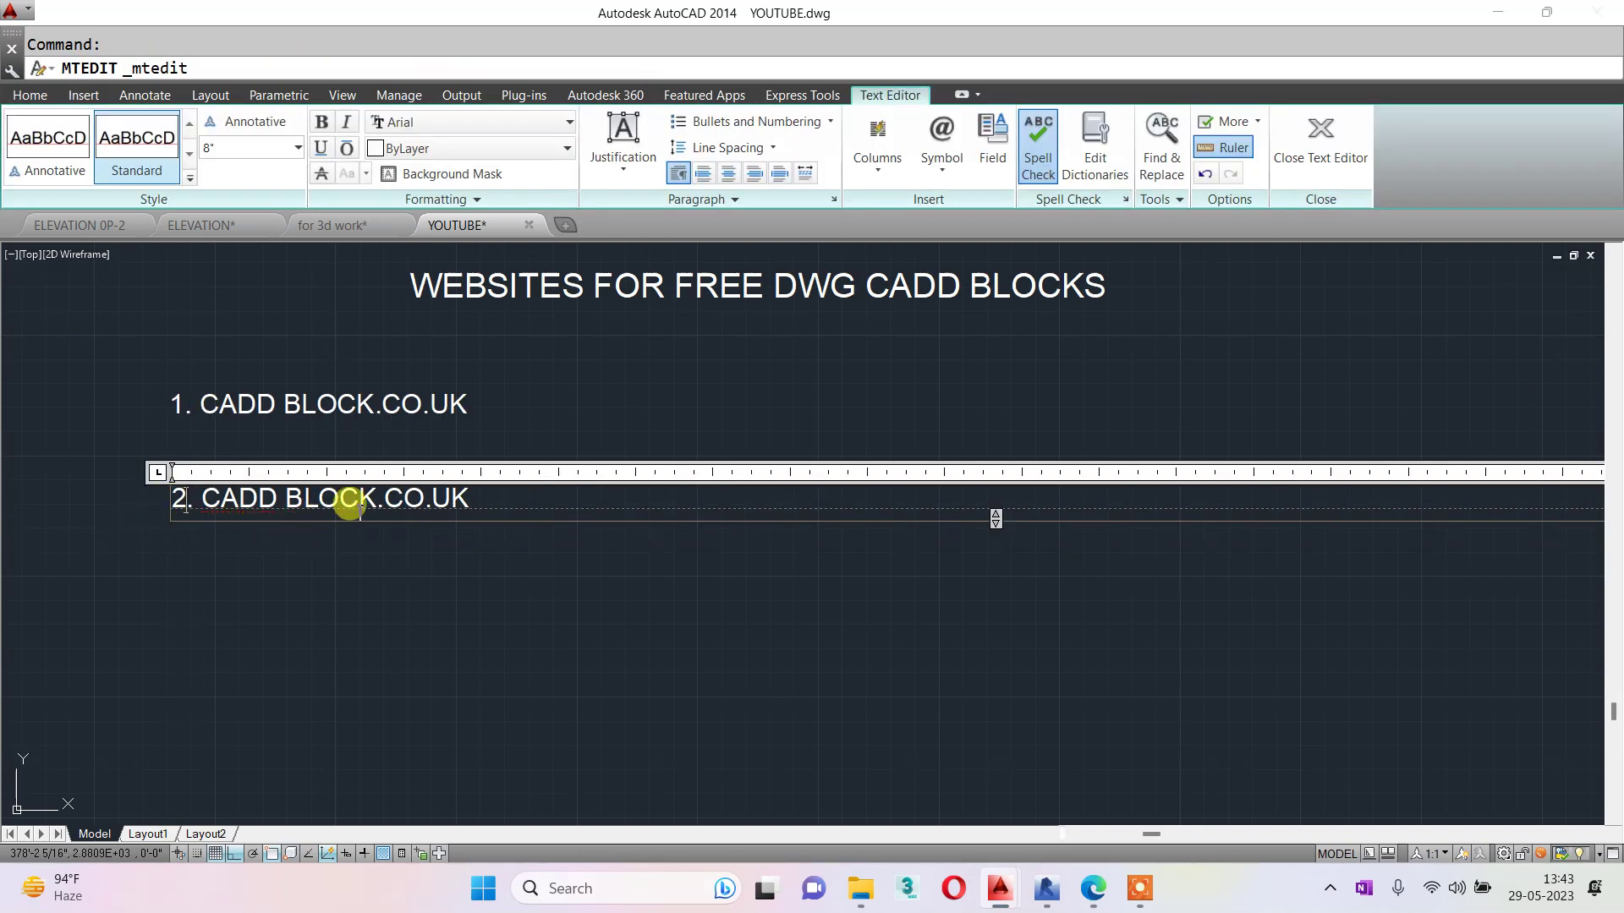
left_click(499, 494)
key("BackSpace")
key("BackSpace")
key("BackSpace")
key("BackSpace")
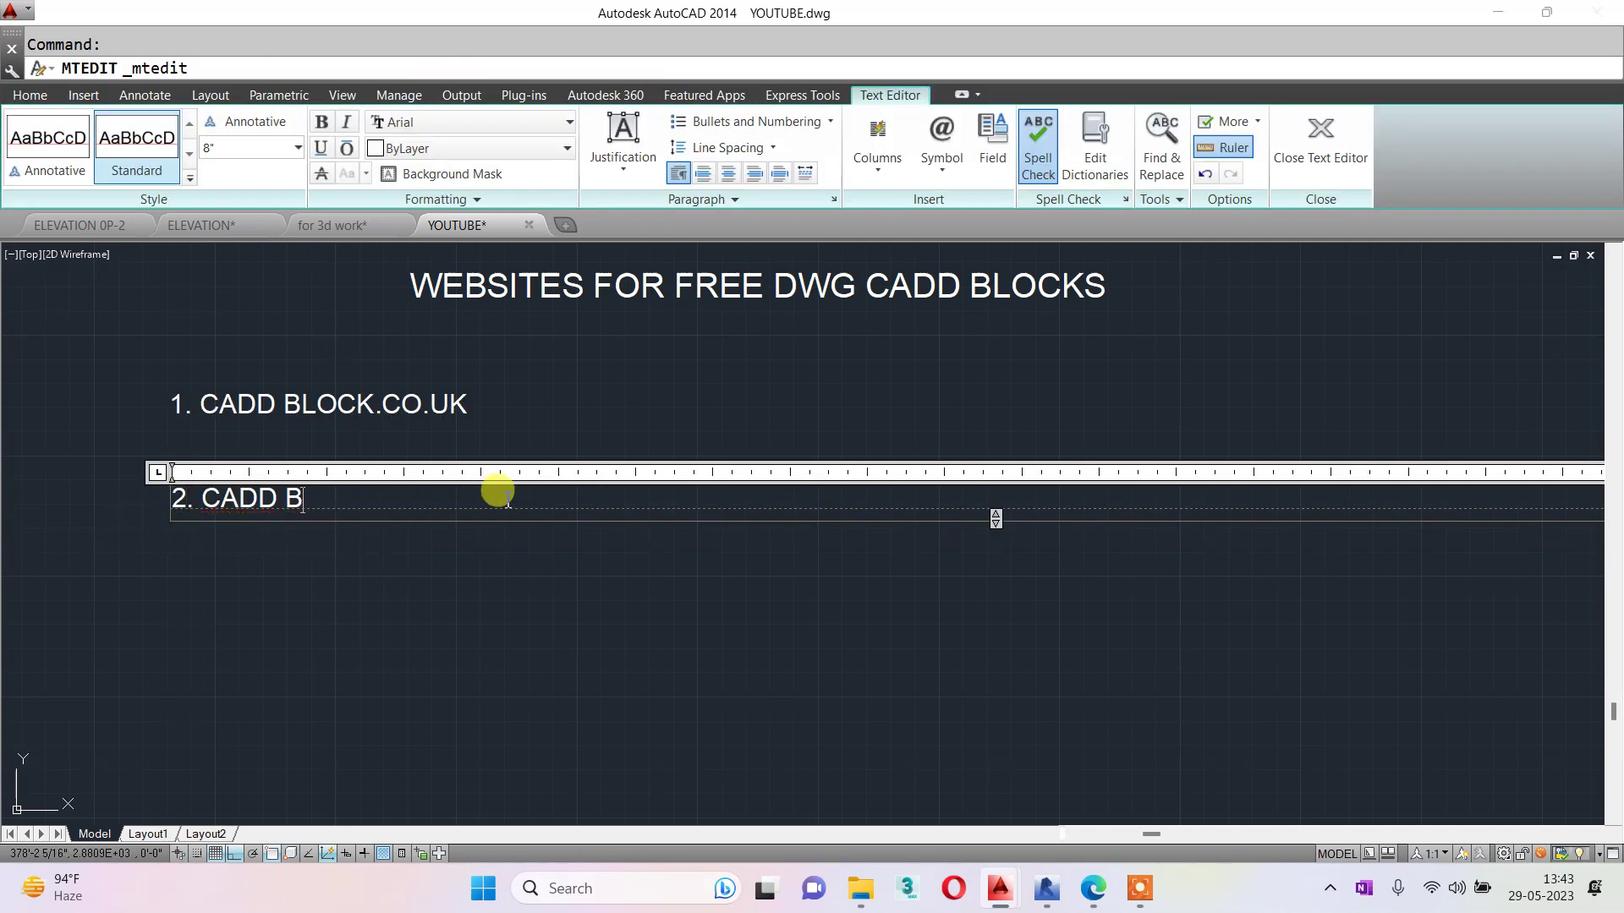
key("BackSpace")
key("BackSpace")
key("BackSpace")
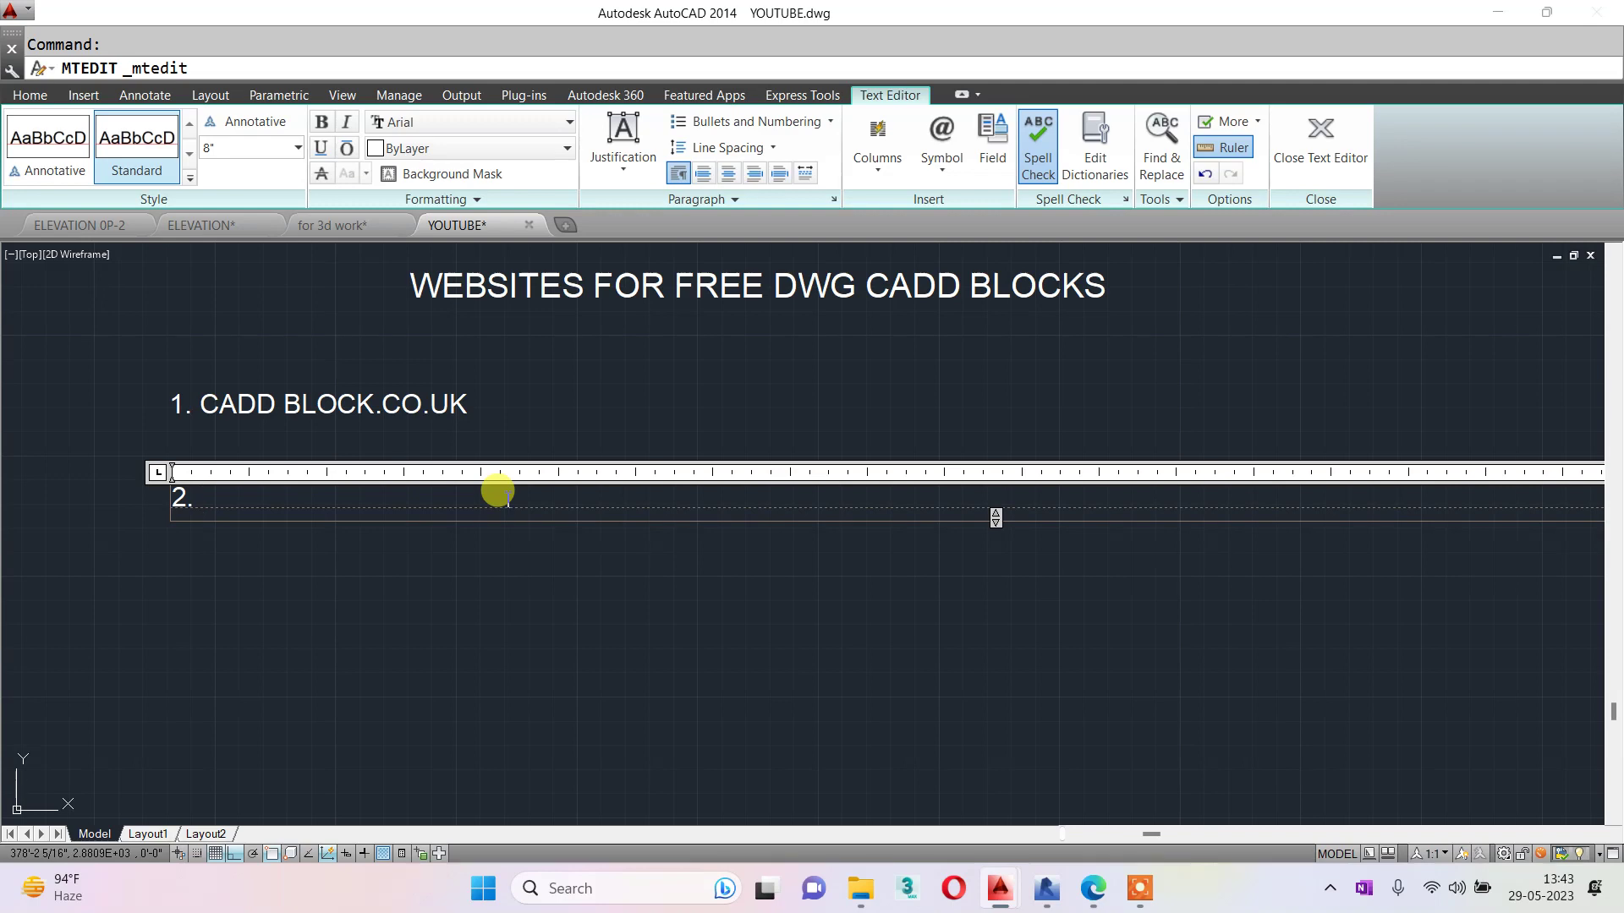
type("FIRS")
type("TINAR")
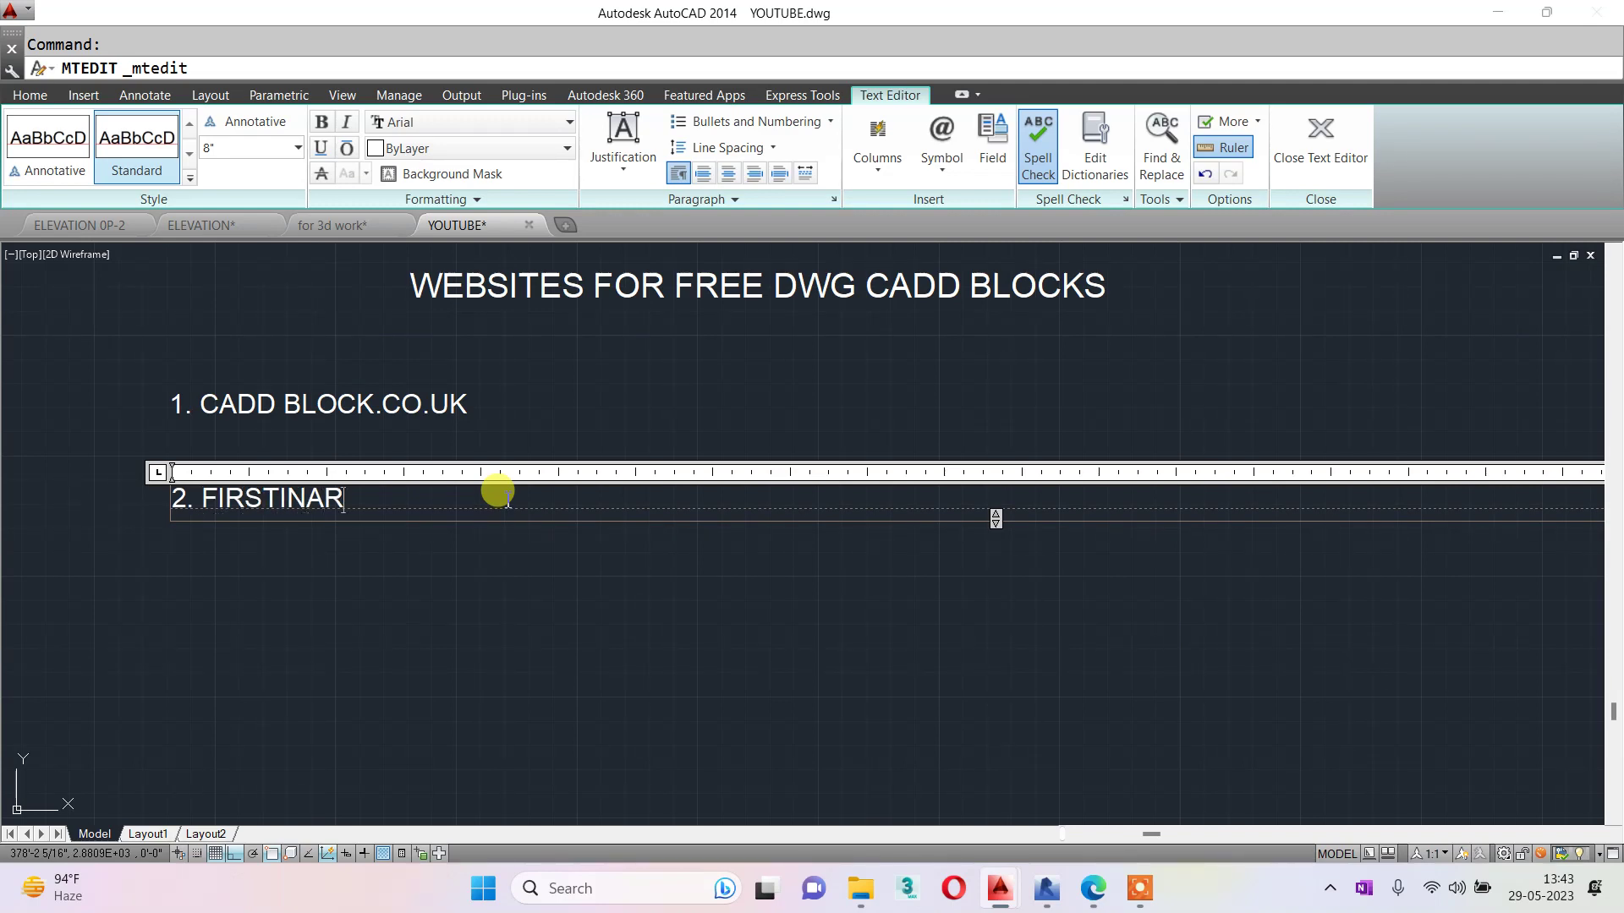
type("CHITECT")
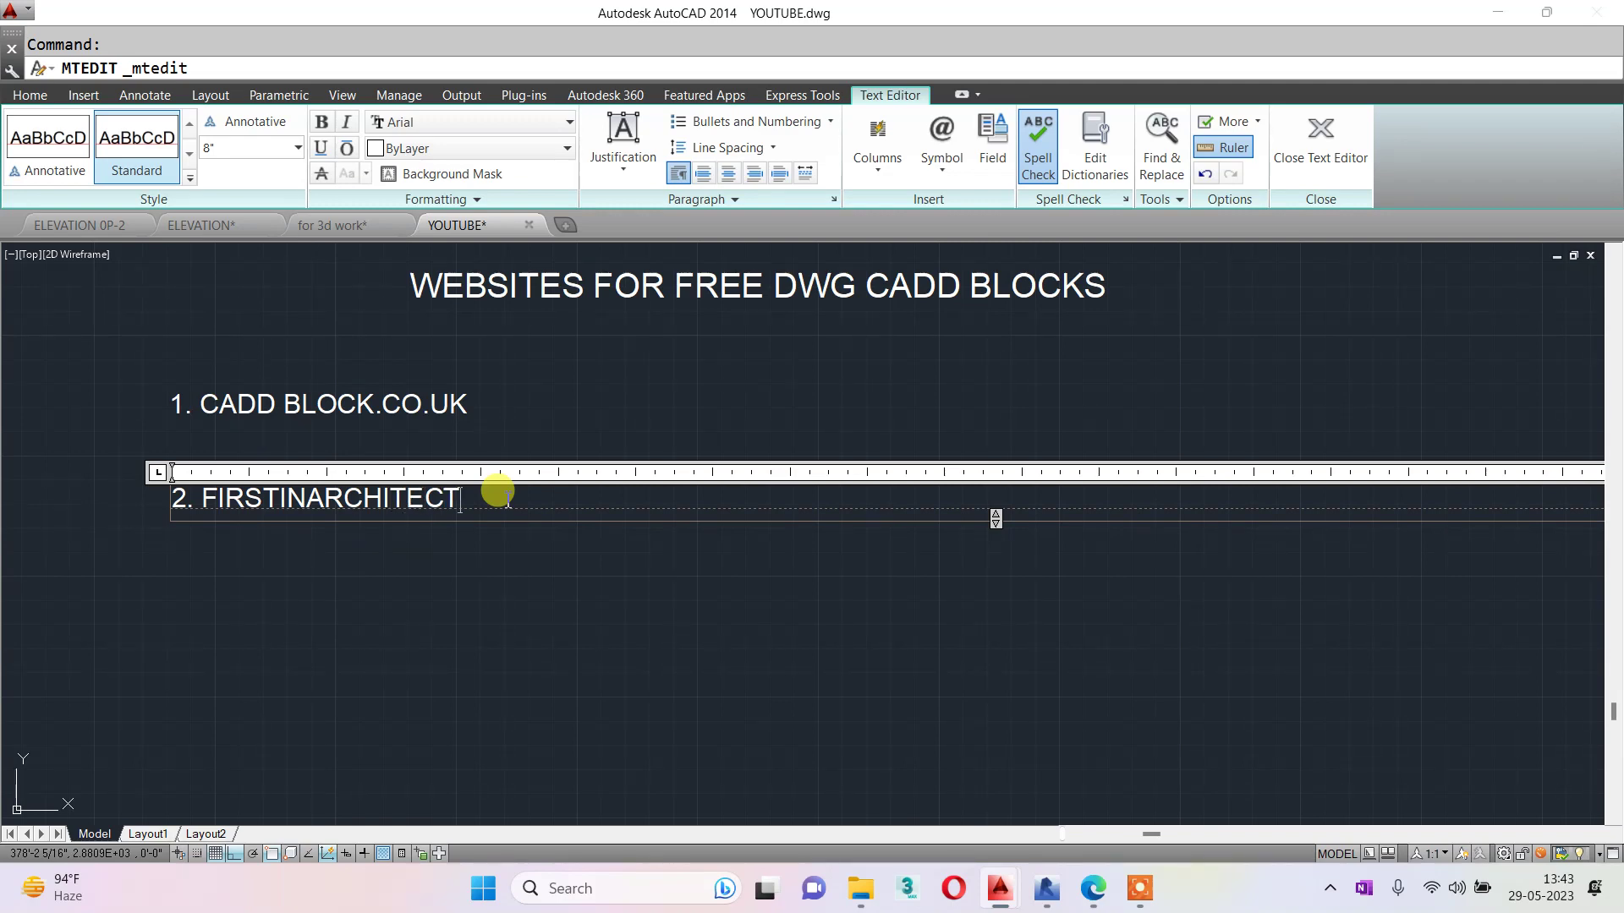
type("URE.")
type("CO.")
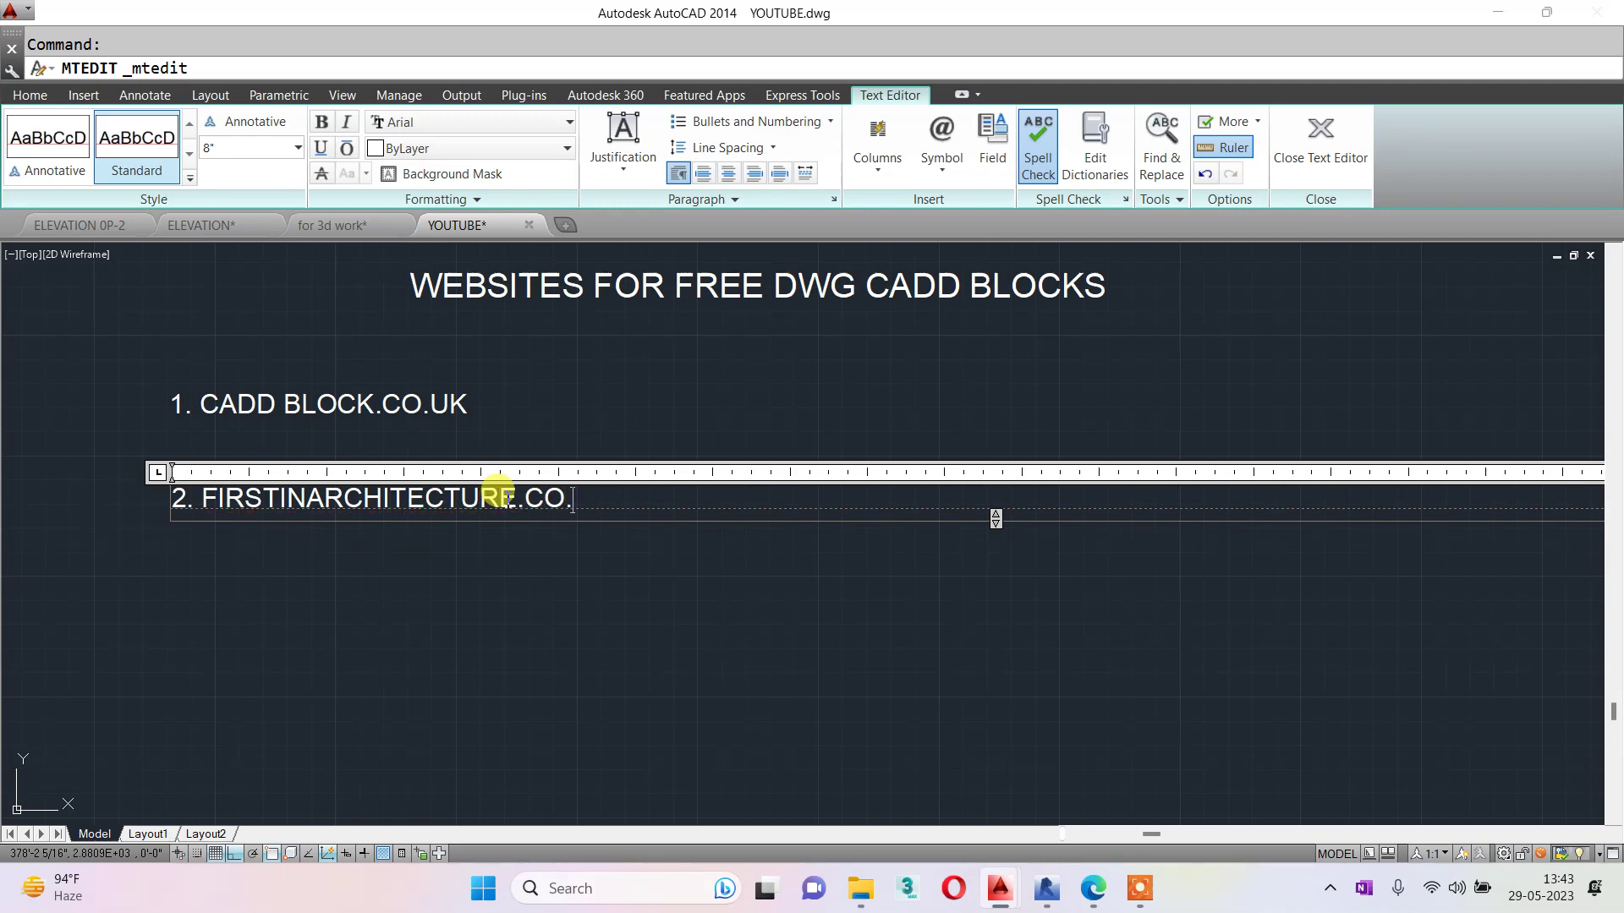
type("UK")
left_click(252, 655)
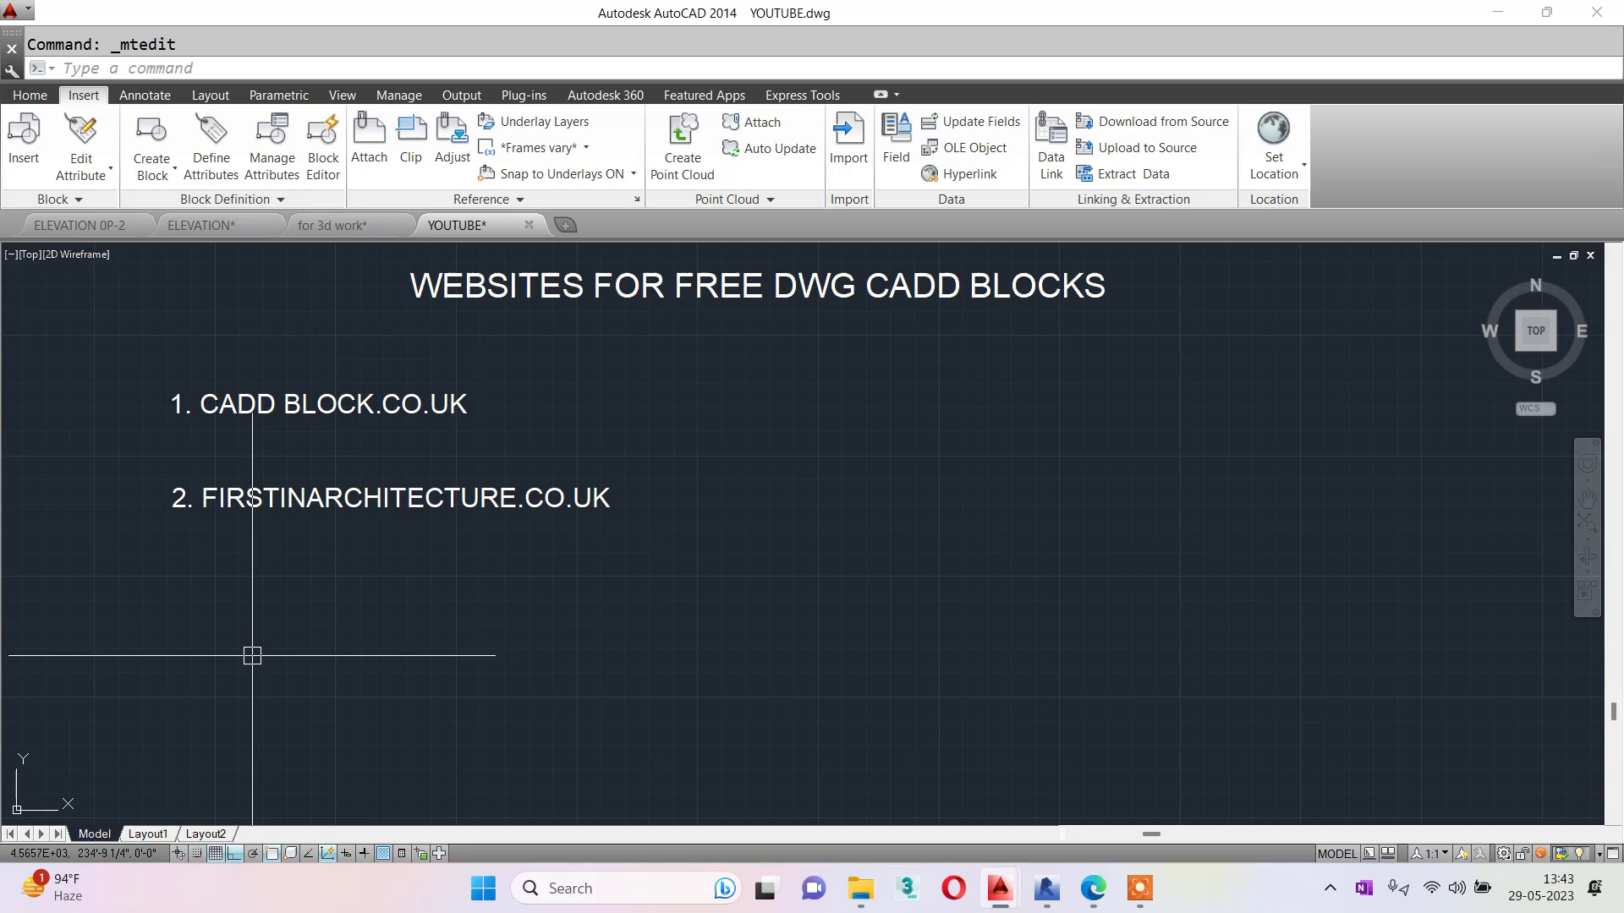
Step: Duplicate the second list item onto a new line below it with COPY
double_click(345, 500)
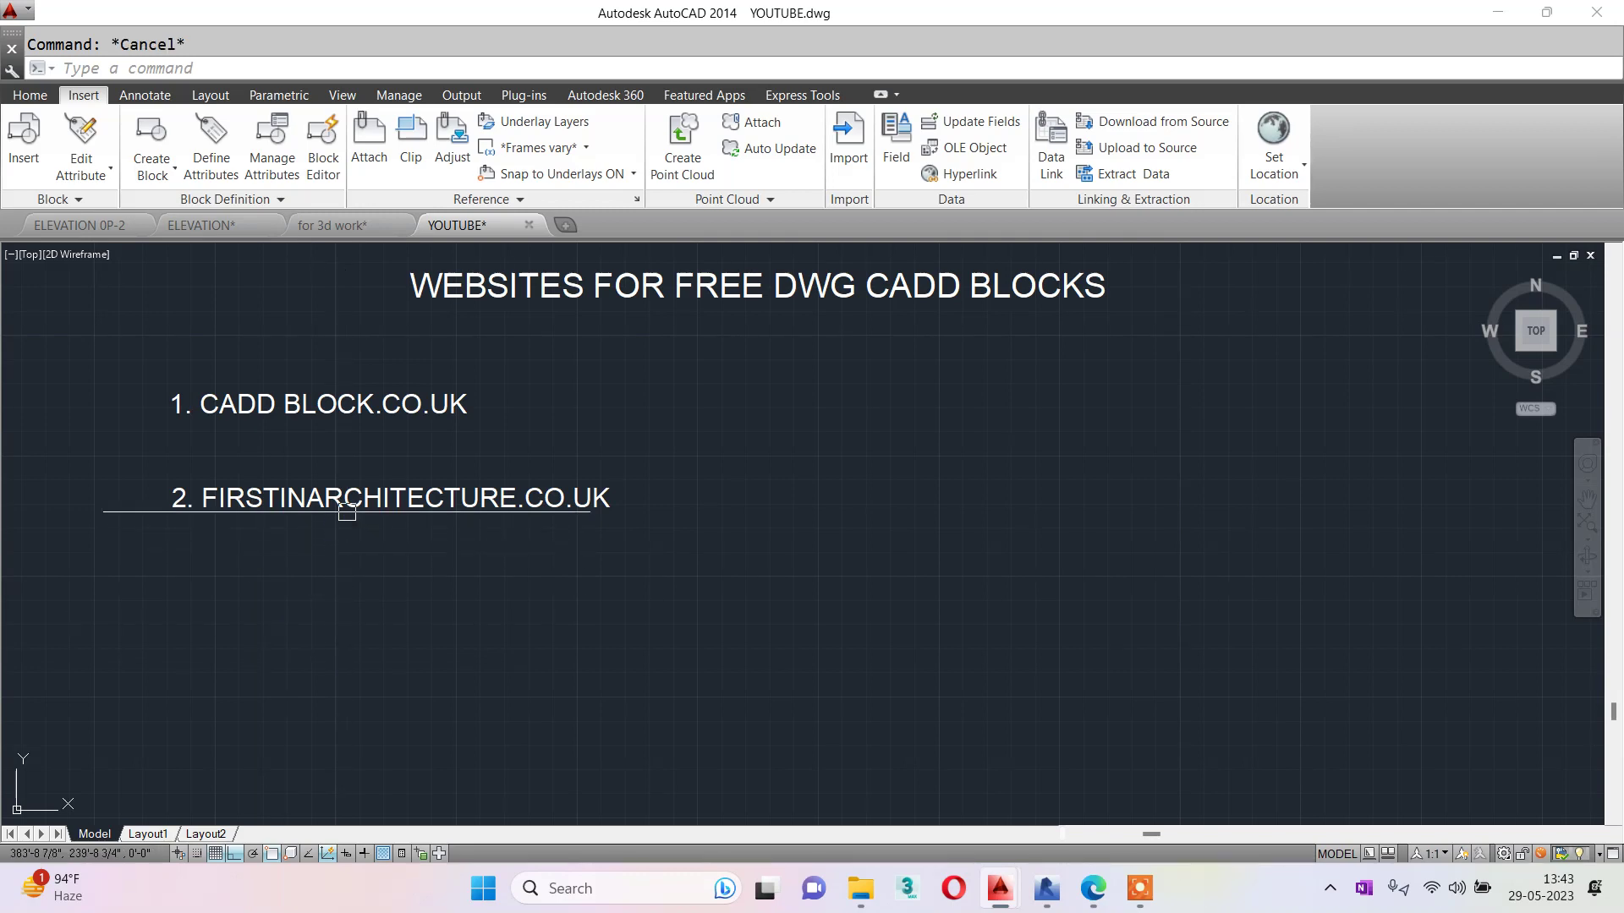
left_click(572, 550)
left_click(529, 529)
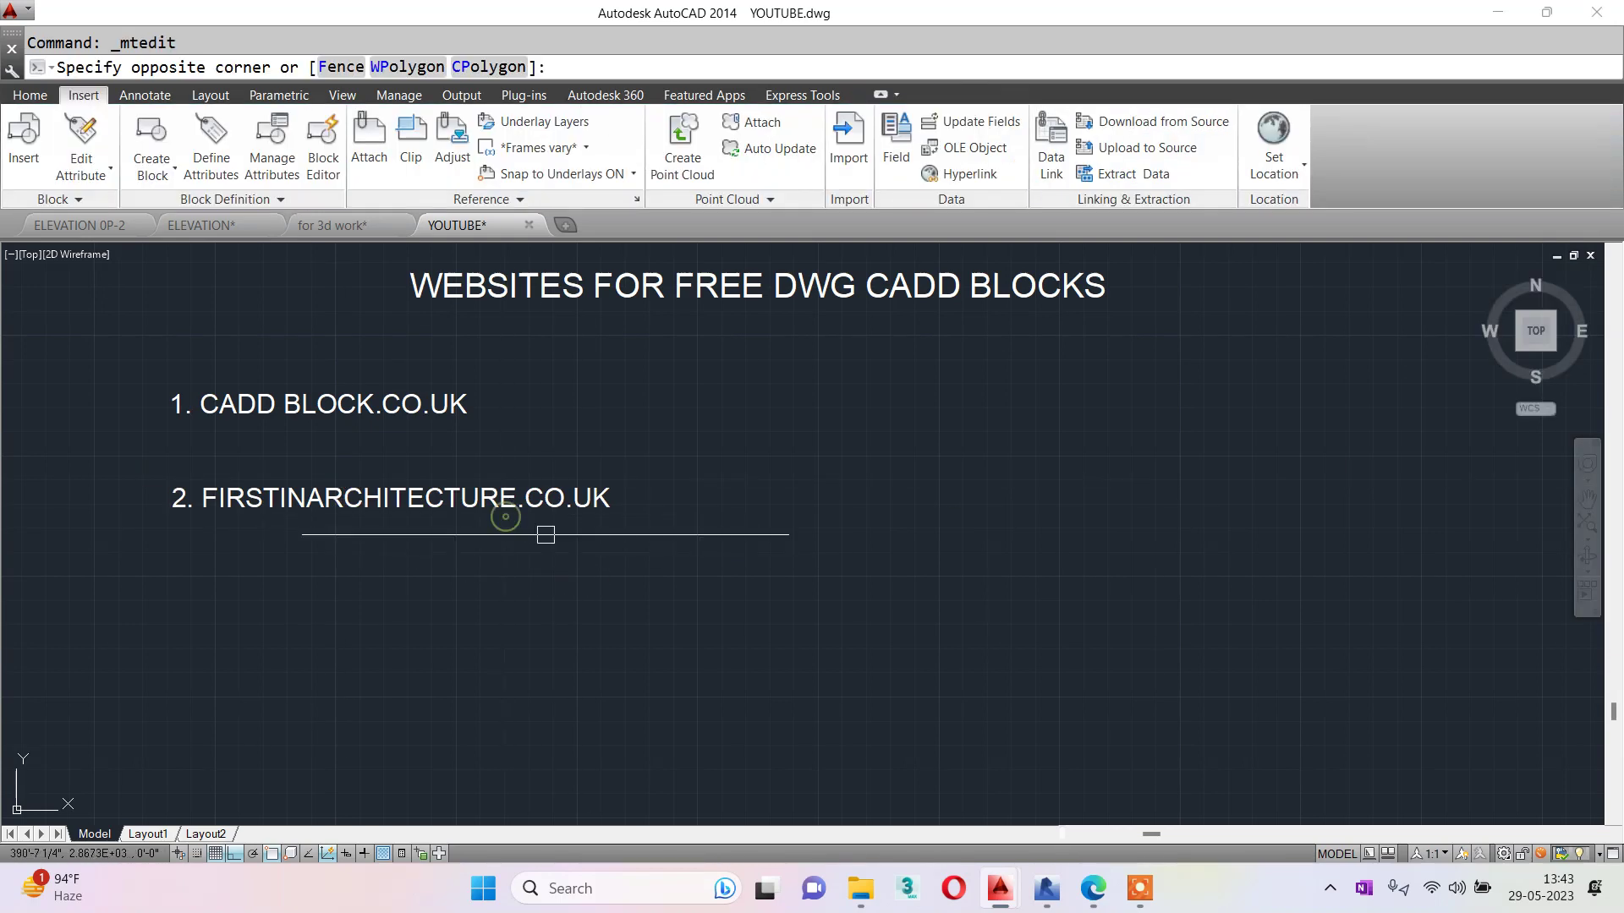
left_click(482, 512)
type("CO")
key("Return")
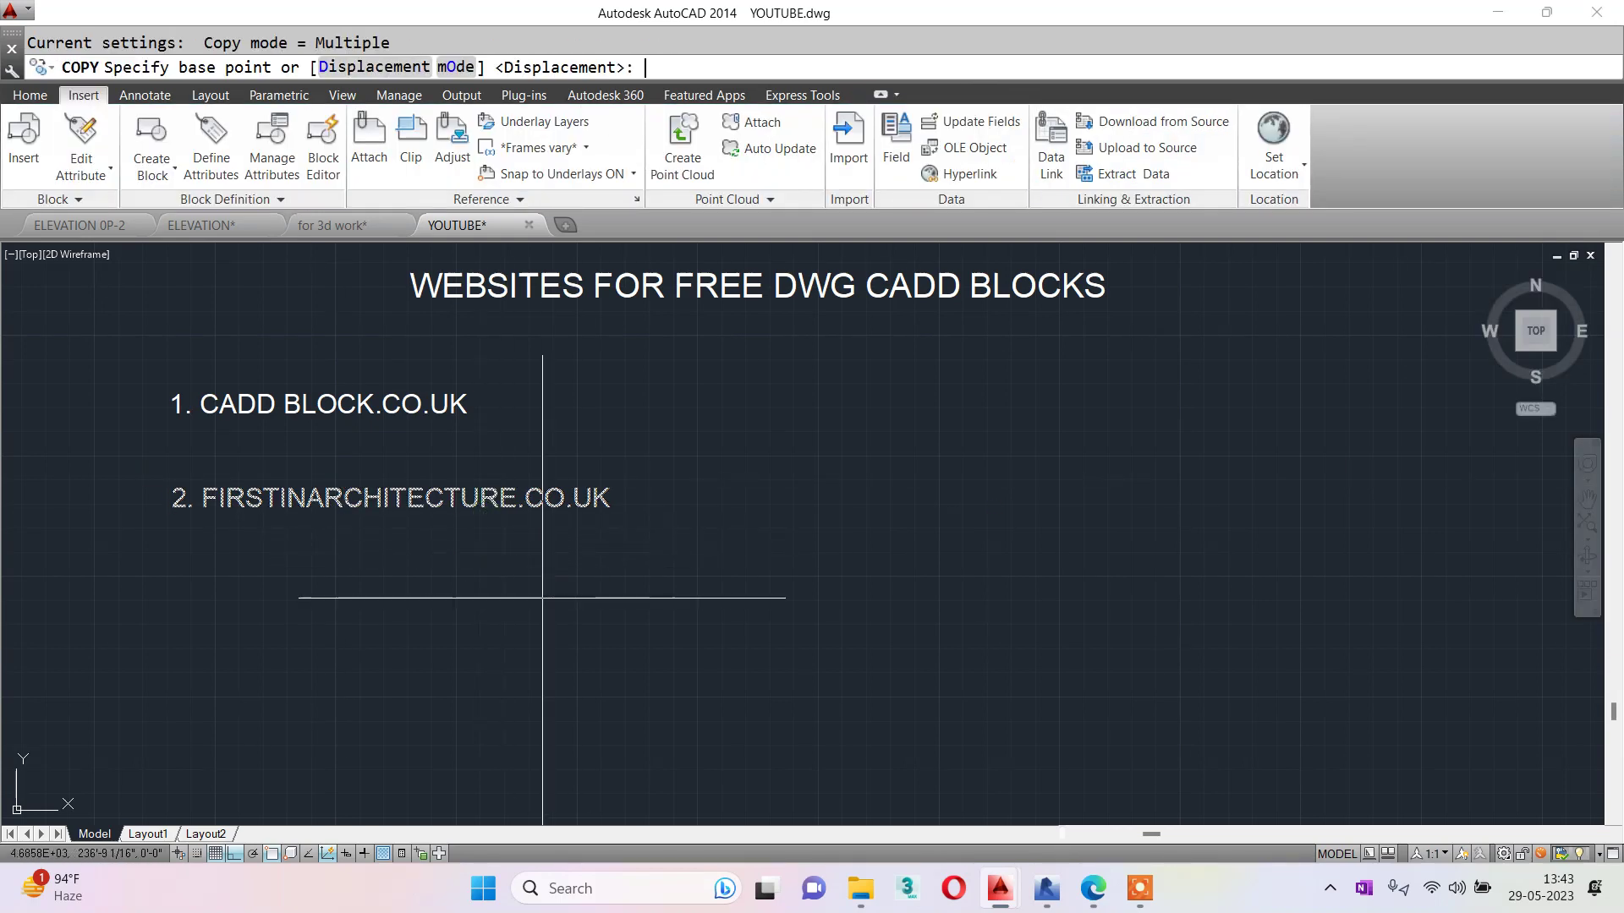
left_click(171, 508)
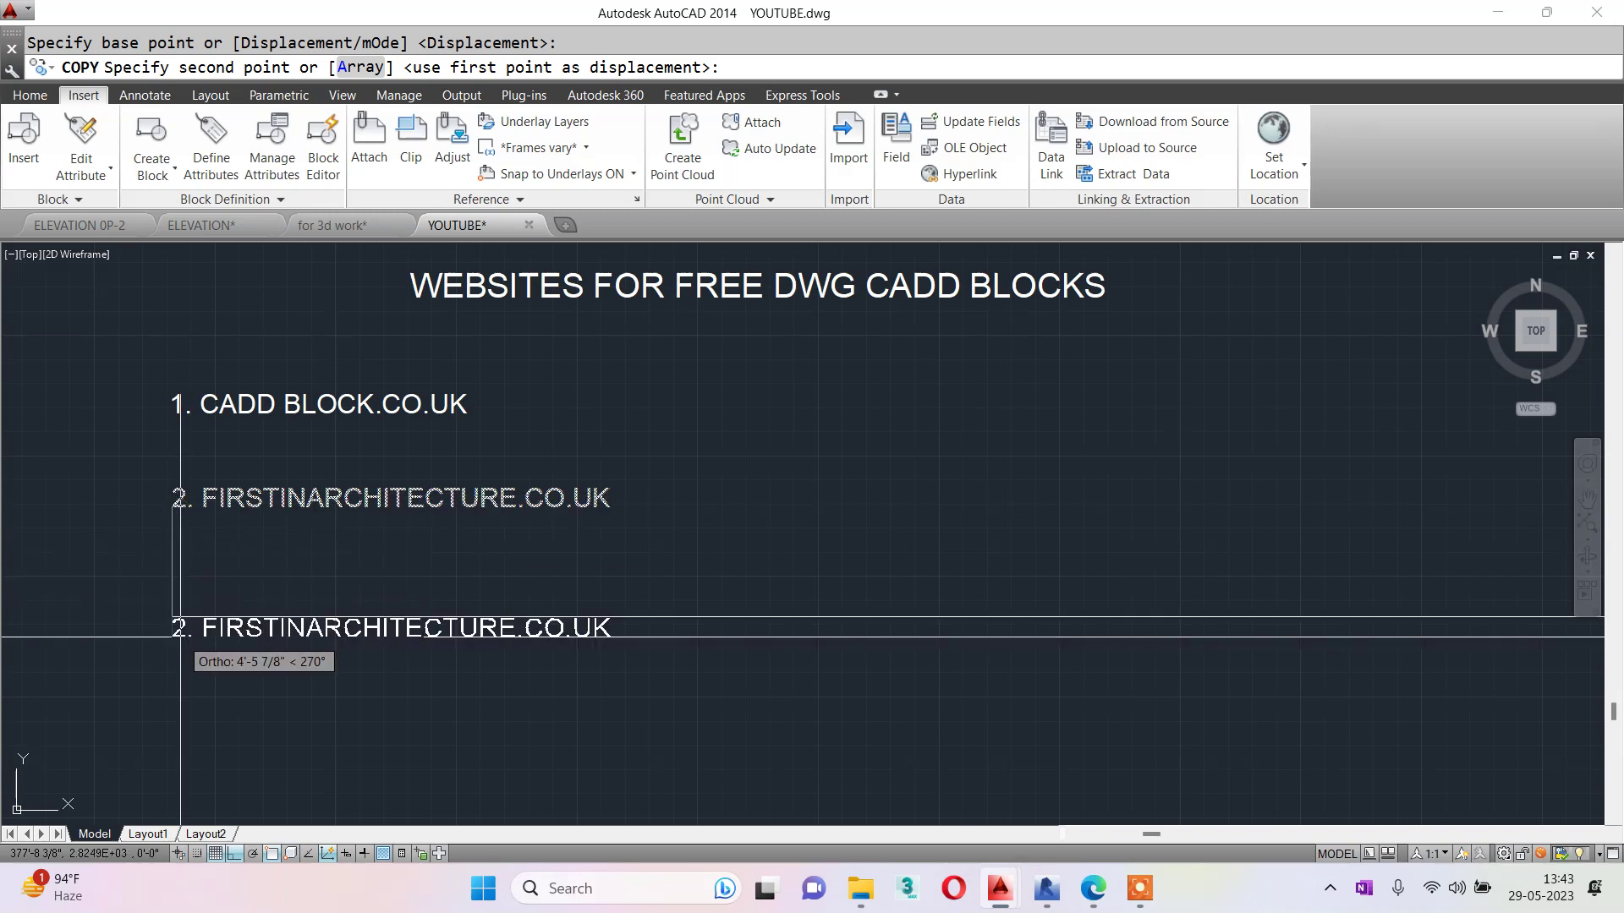
left_click(173, 596)
key("Escape")
Step: Edit the duplicate to read '3. DWGFREE.COM'
double_click(471, 582)
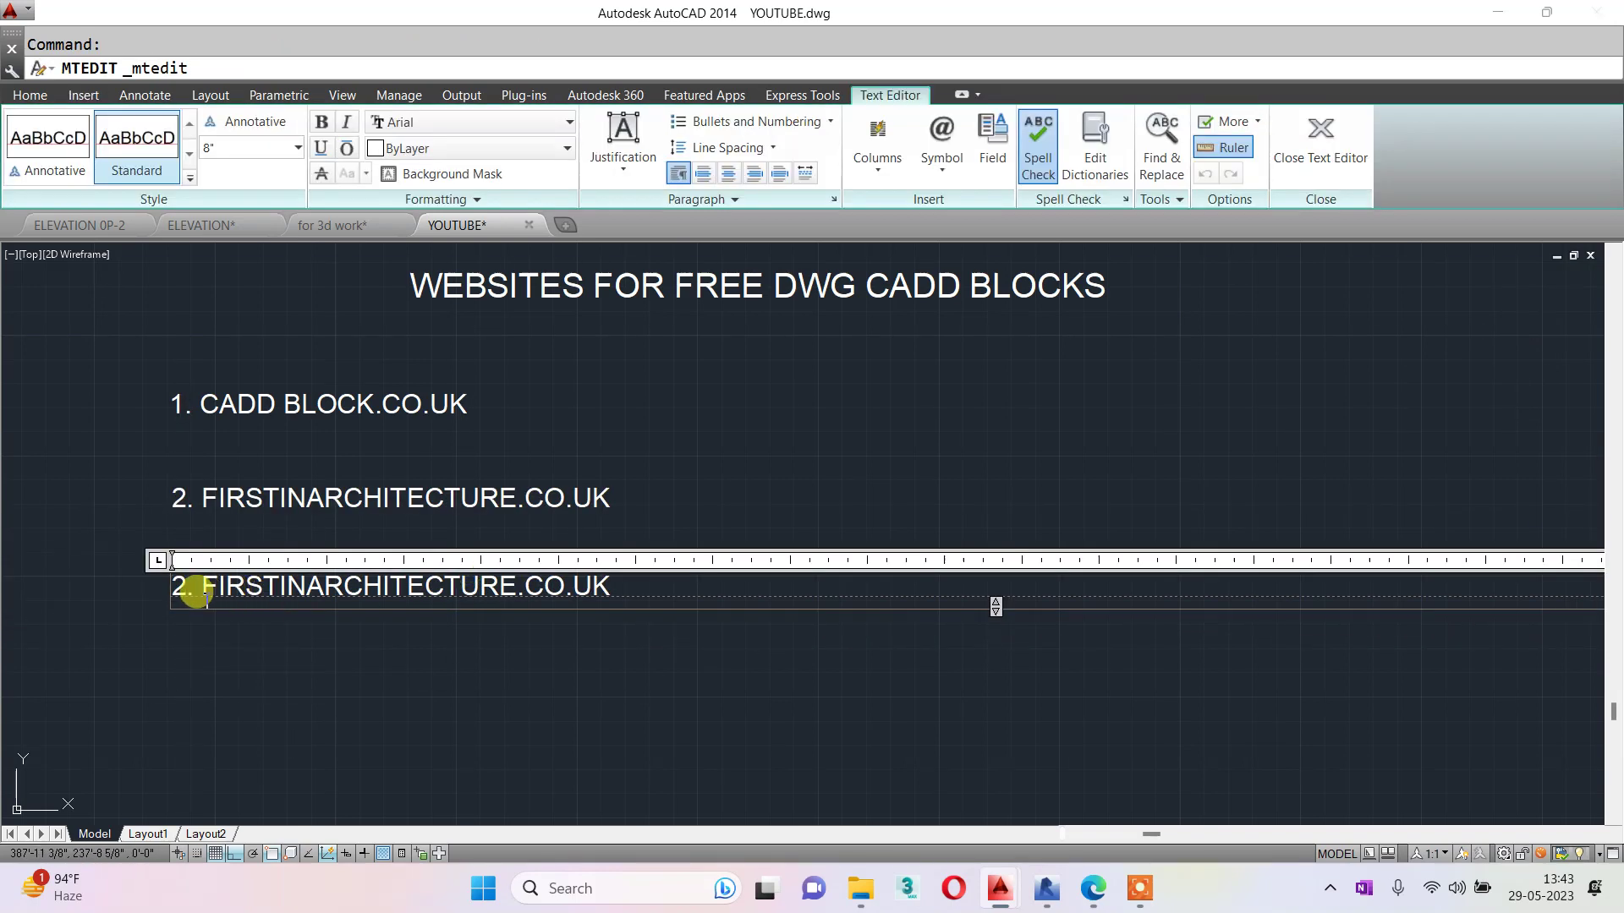
left_click(171, 585)
left_click_drag(175, 592, 168, 600)
type("3")
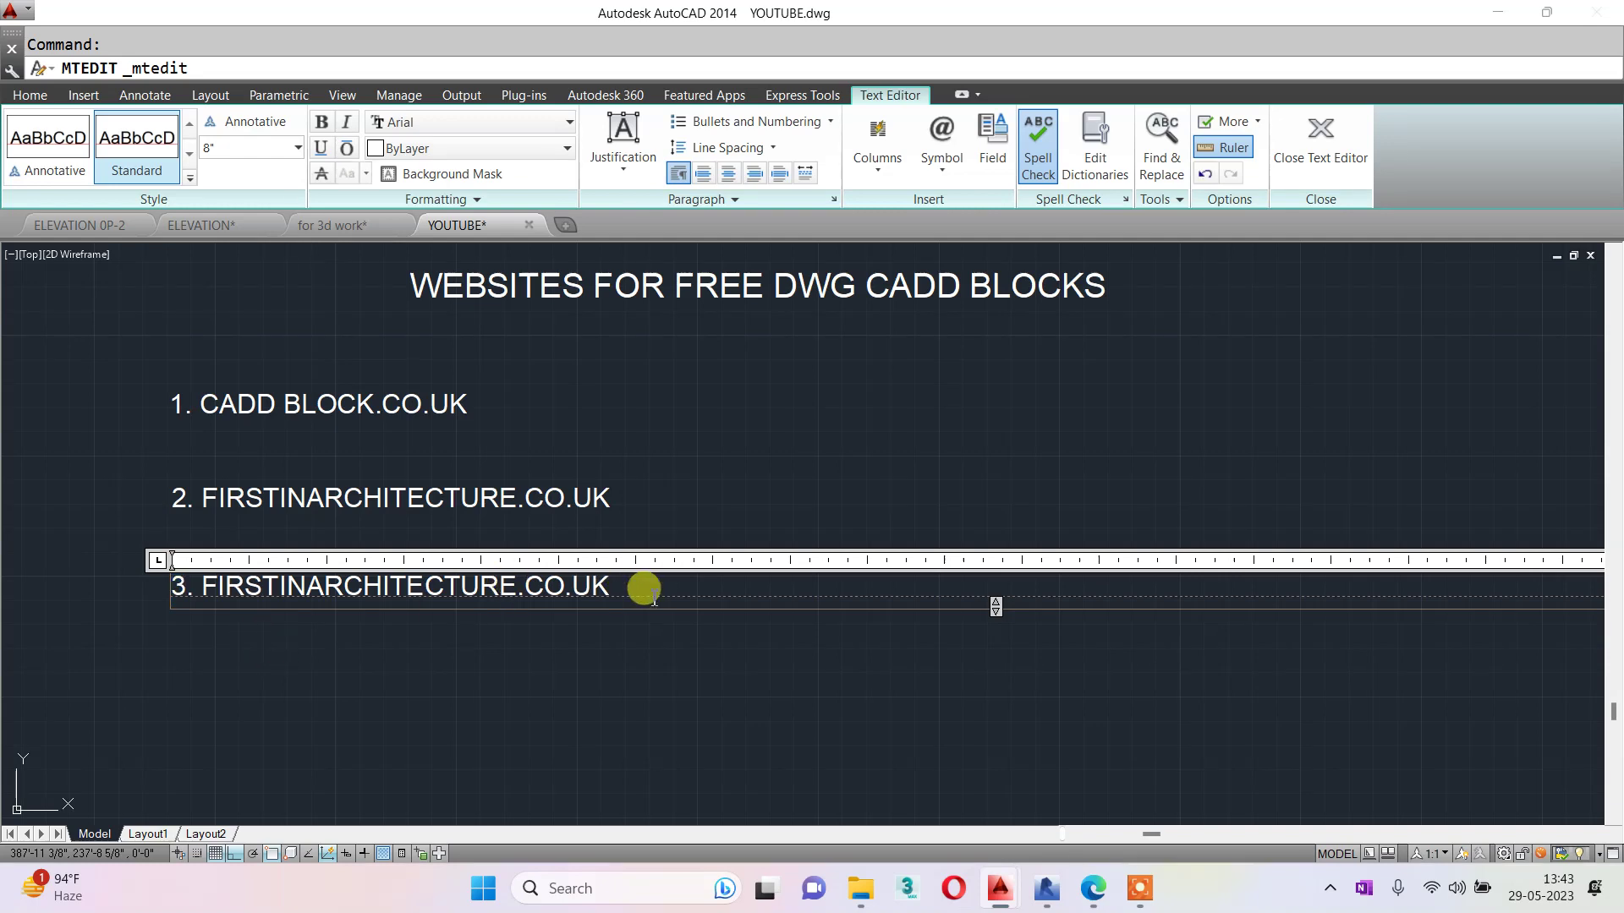
mouse_move(643, 585)
left_mouse_down()
mouse_move(264, 616)
mouse_move(201, 638)
left_mouse_up()
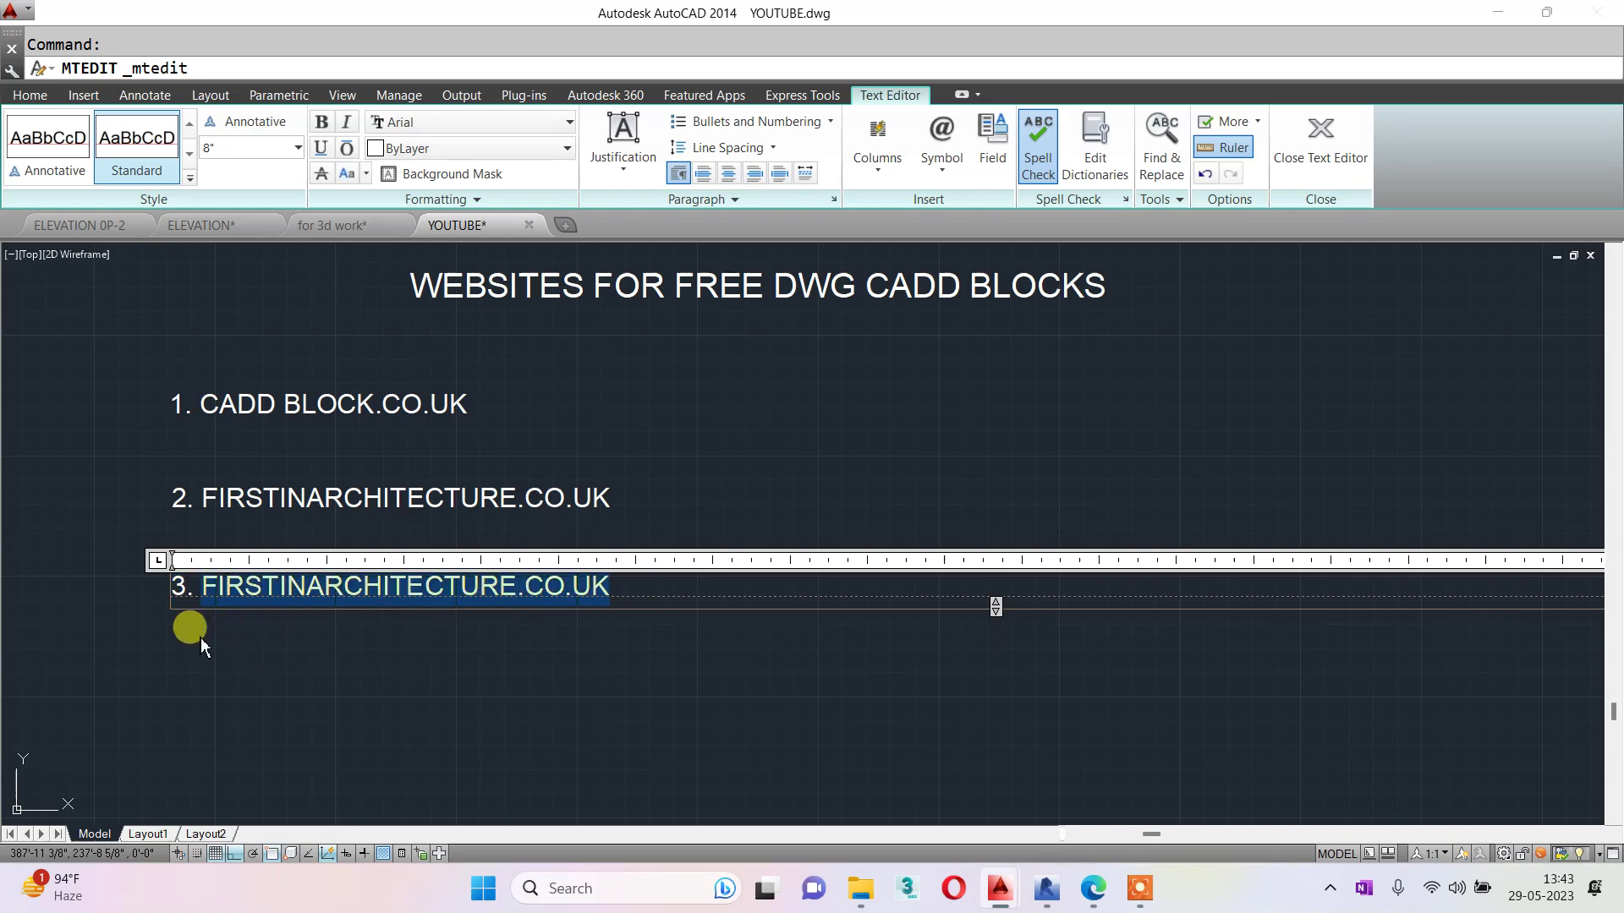
key("Delete")
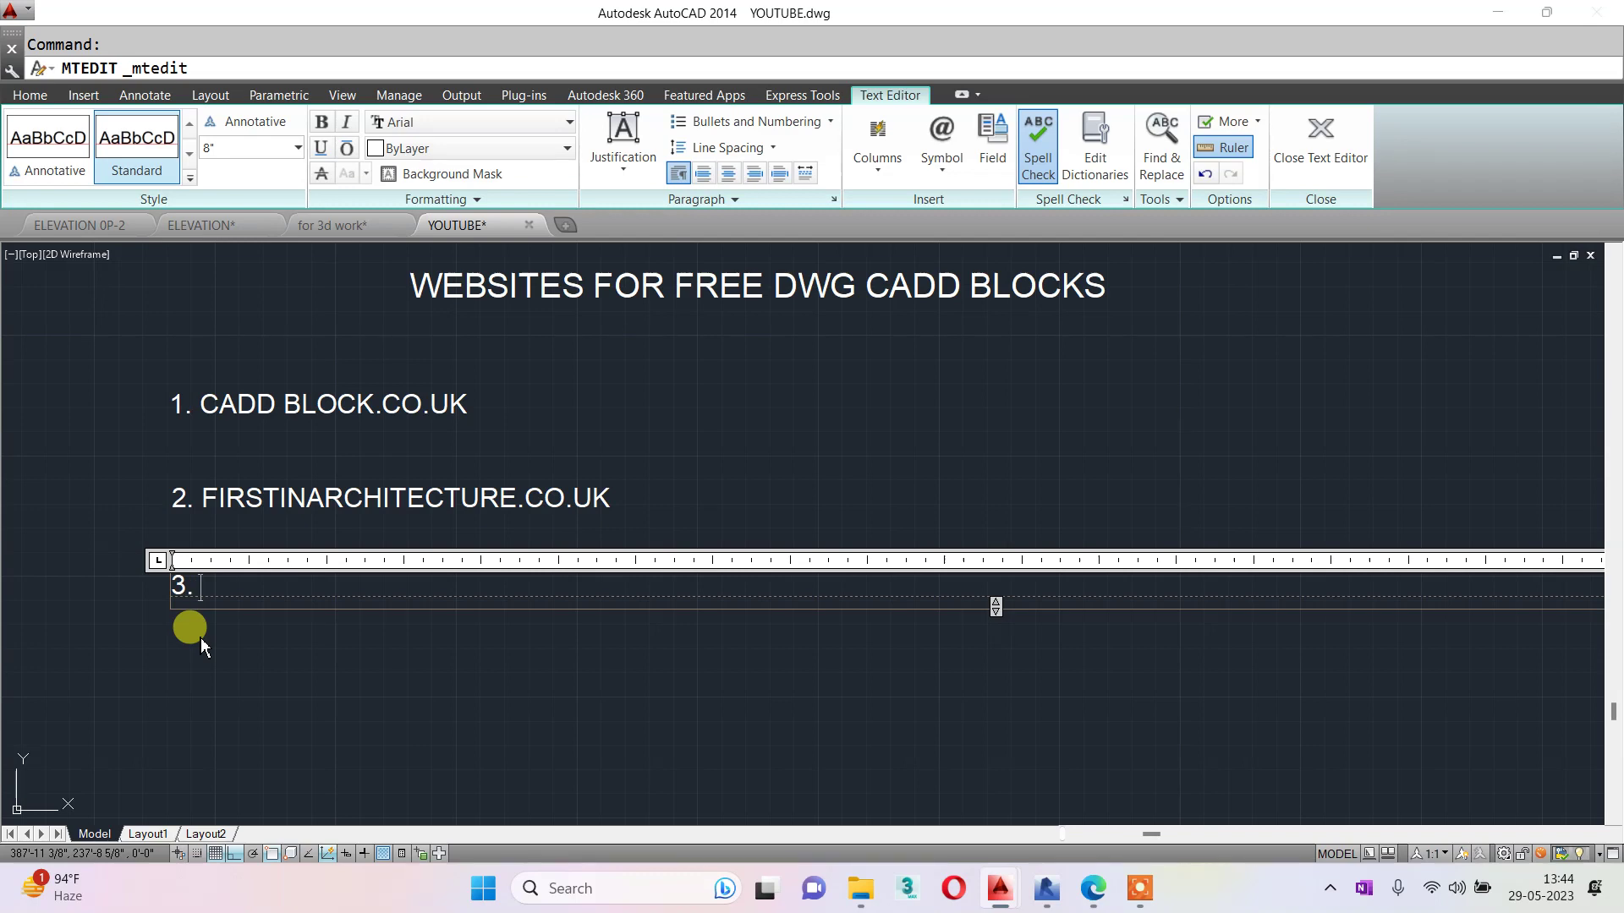
type("DWG")
type("FREE")
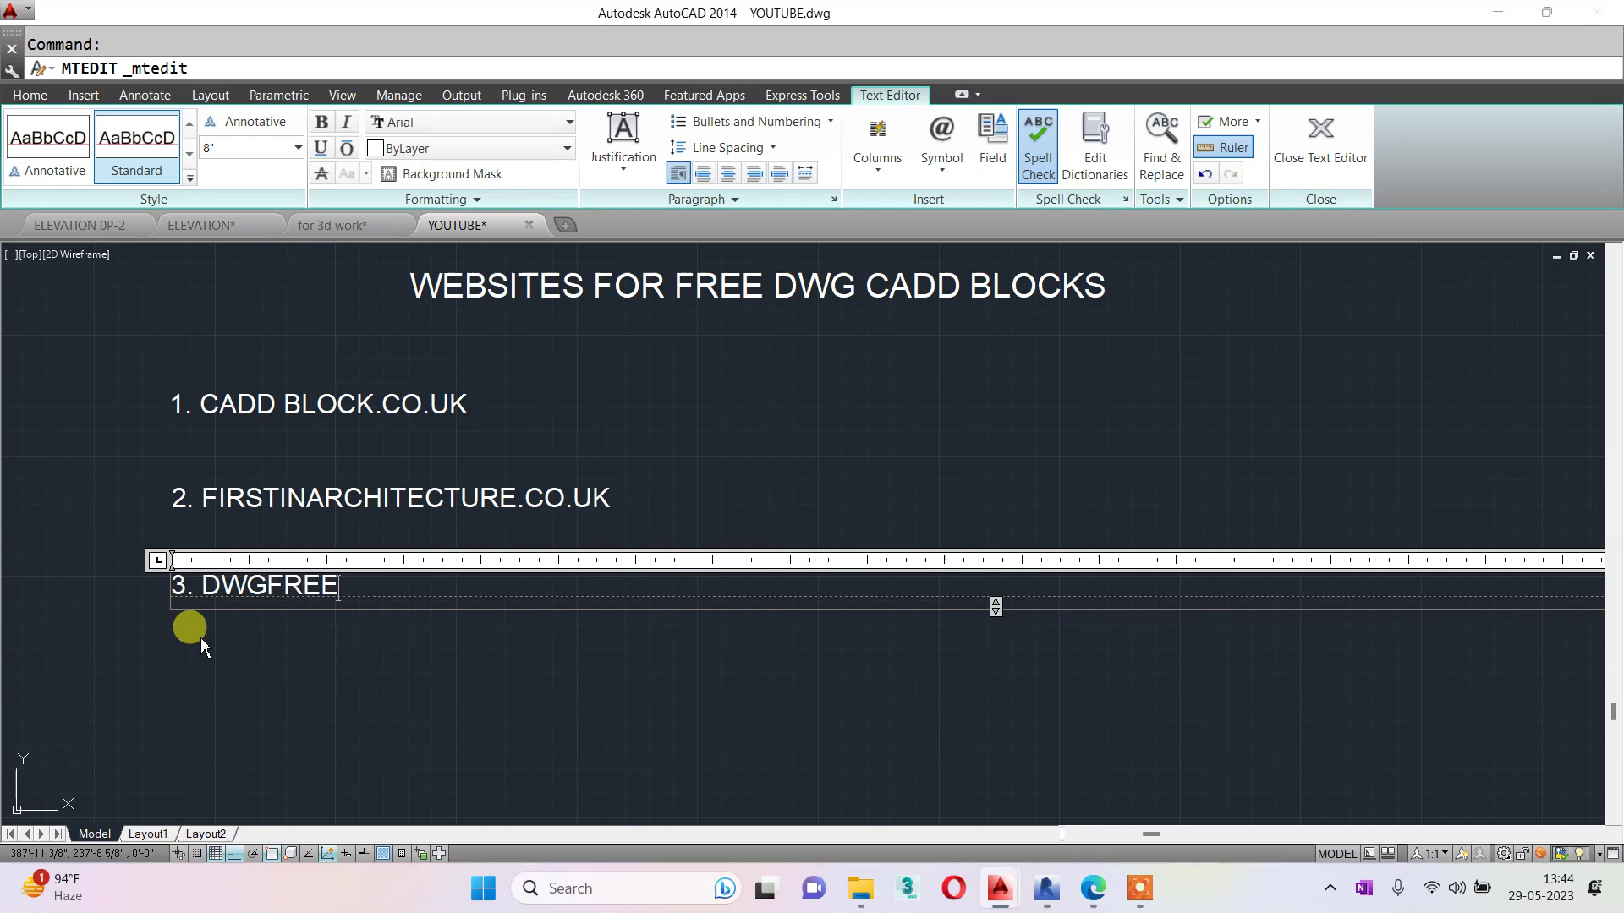
type("C")
key("BackSpace")
type(".CO")
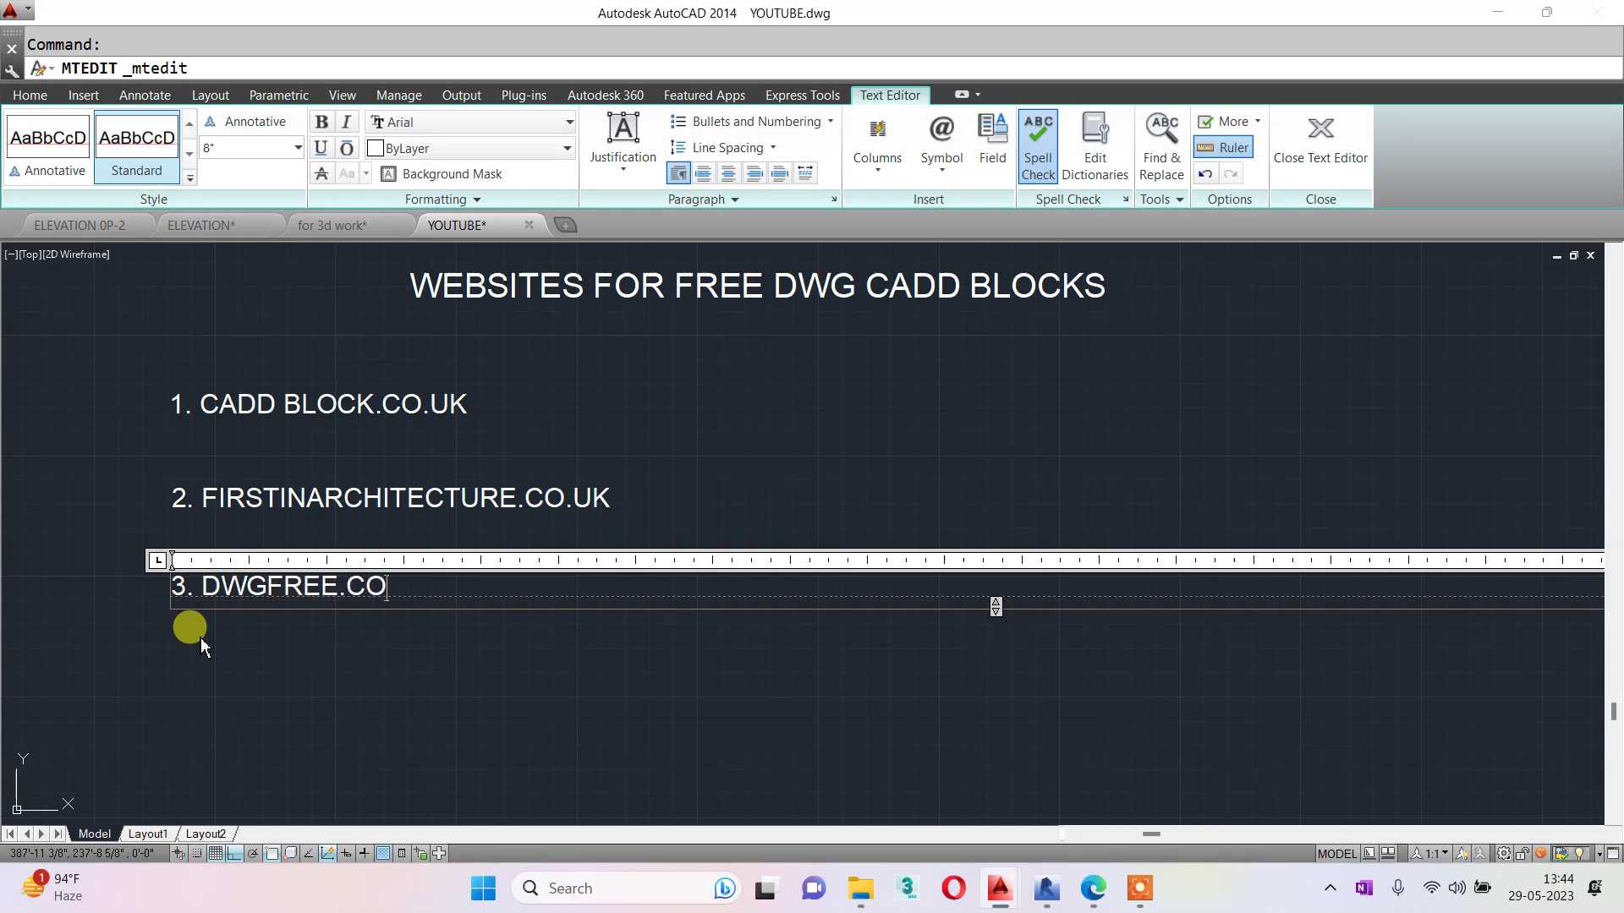
type("M")
left_click(200, 638)
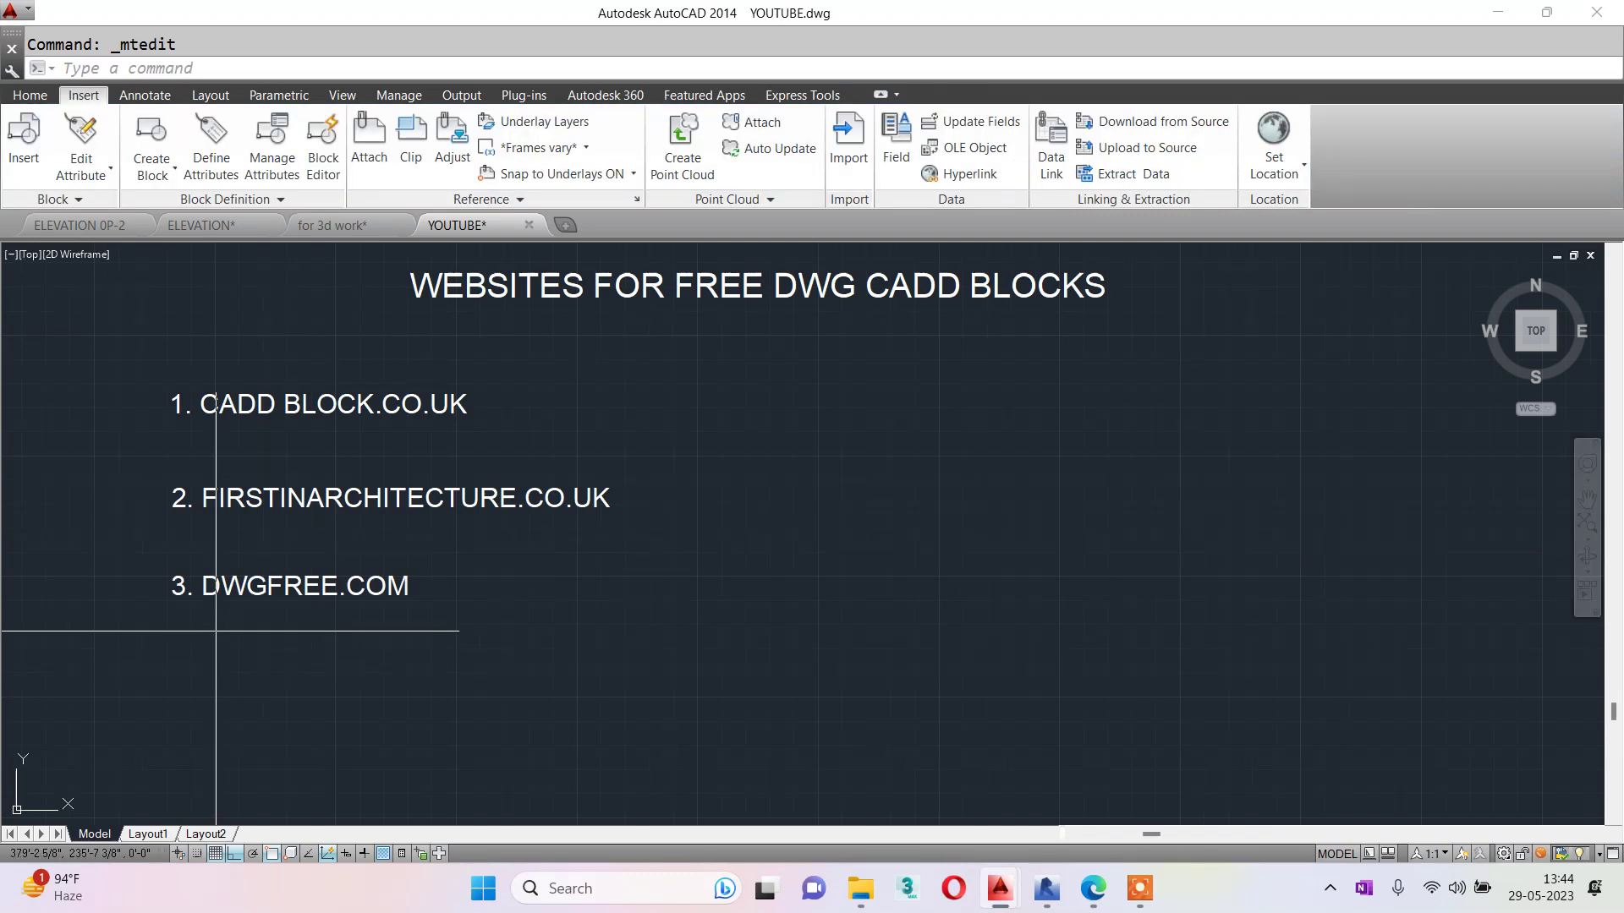
Step: Copy the third list item down to a new line below it
type("CO")
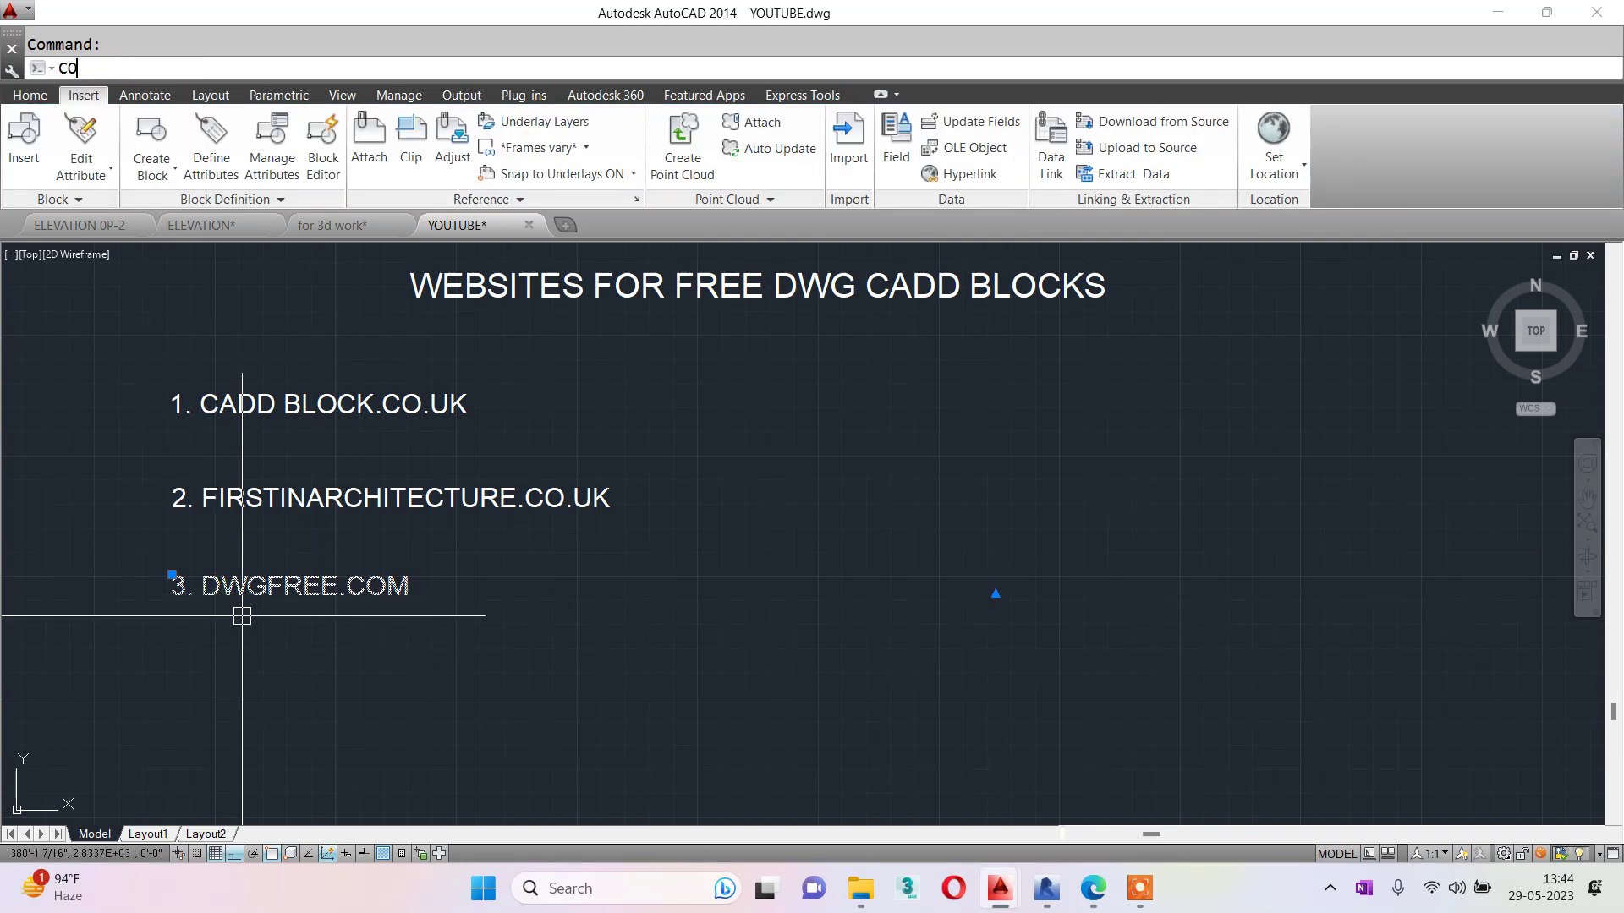
key("Return")
left_click(187, 586)
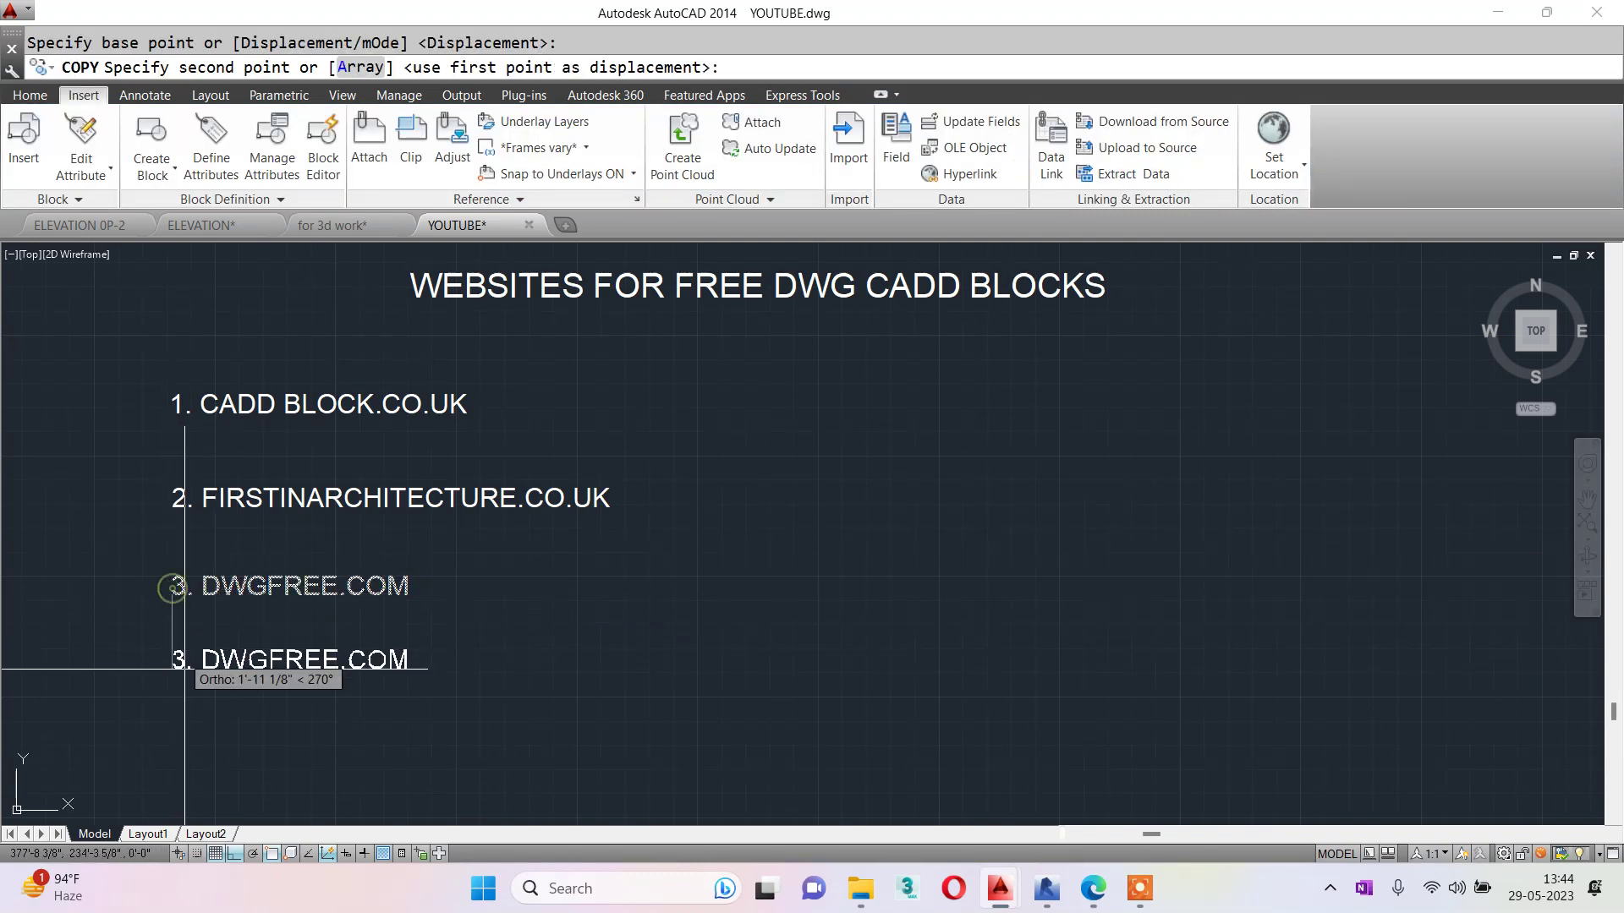
left_click(186, 690)
key("Escape")
Step: Change the copied line to read '4. MCMASTER.COM'
double_click(187, 690)
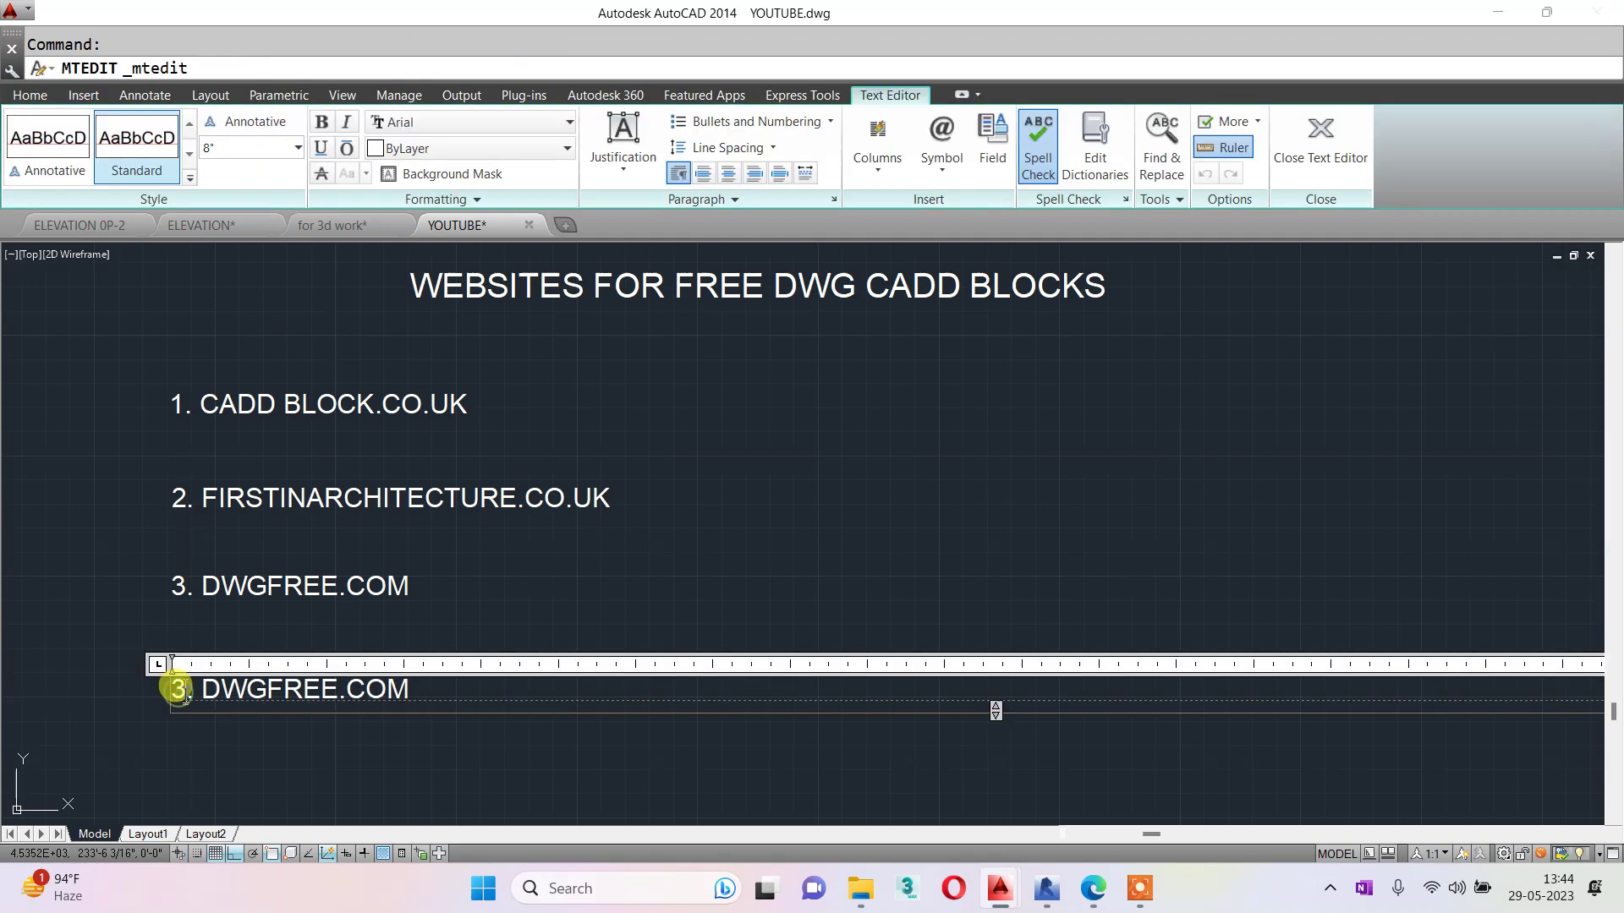
type("4")
left_click_drag(411, 692, 205, 711)
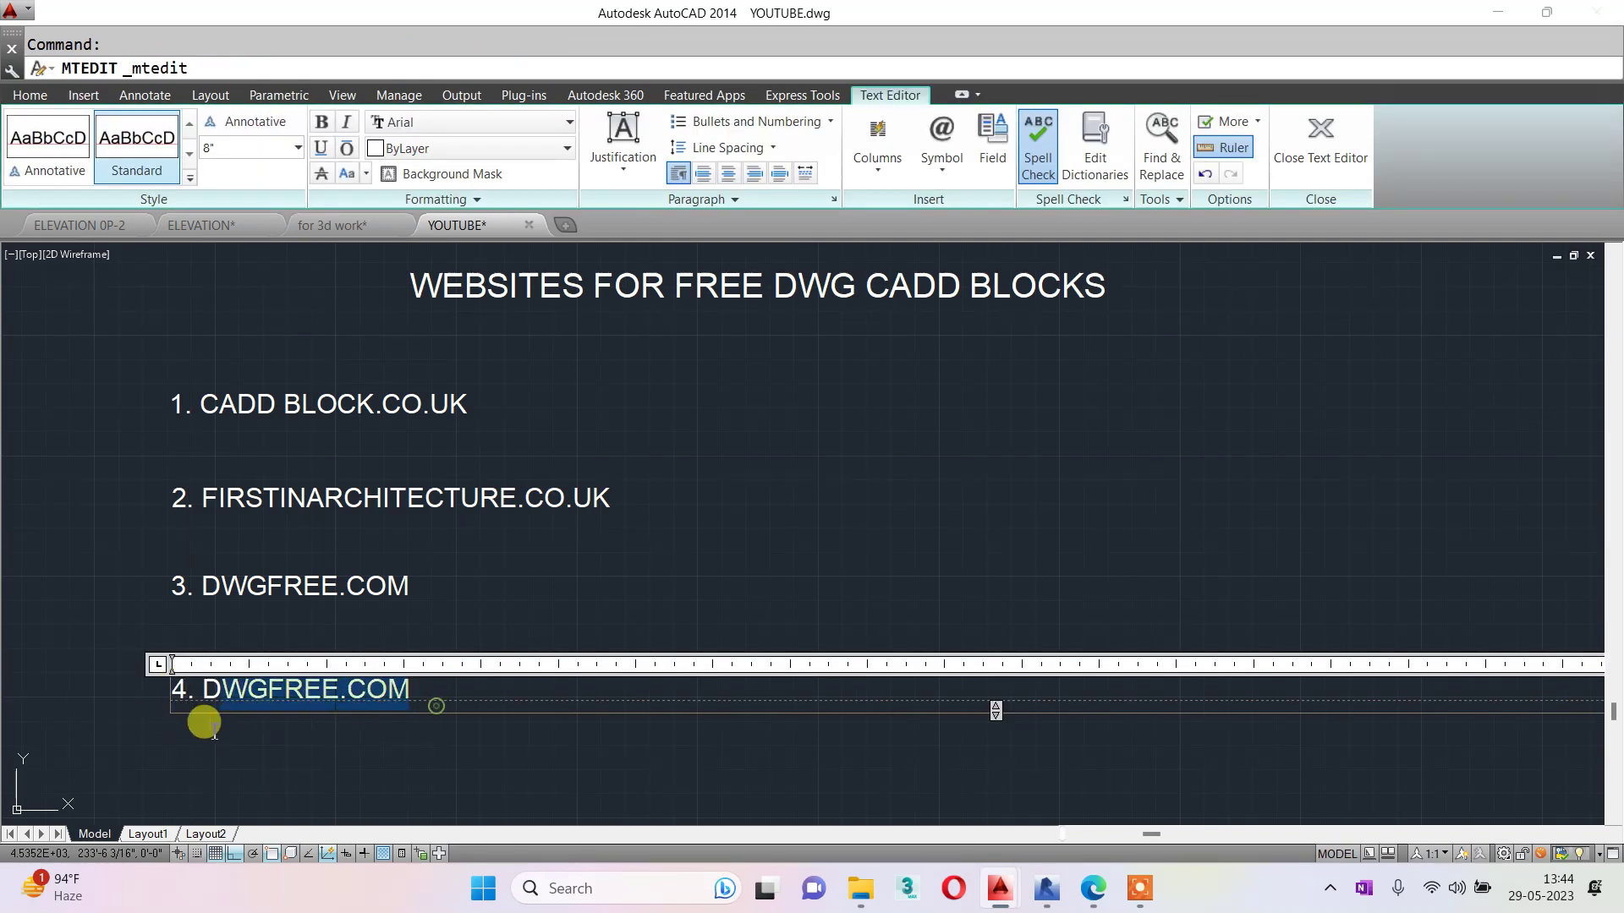
key("BackSpace")
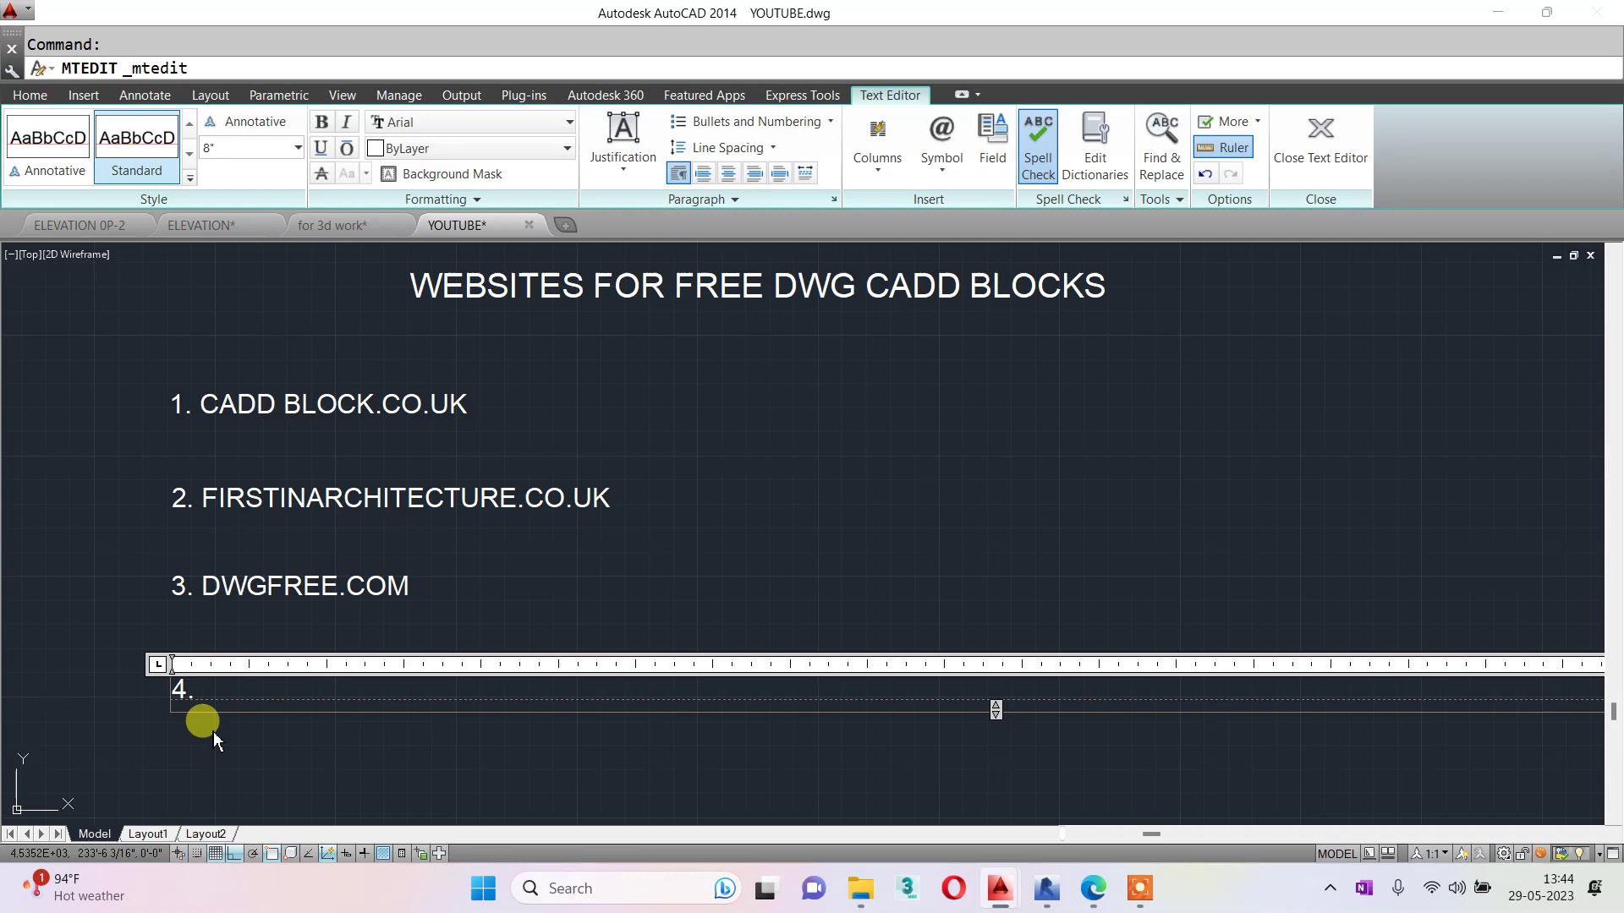
type("MC")
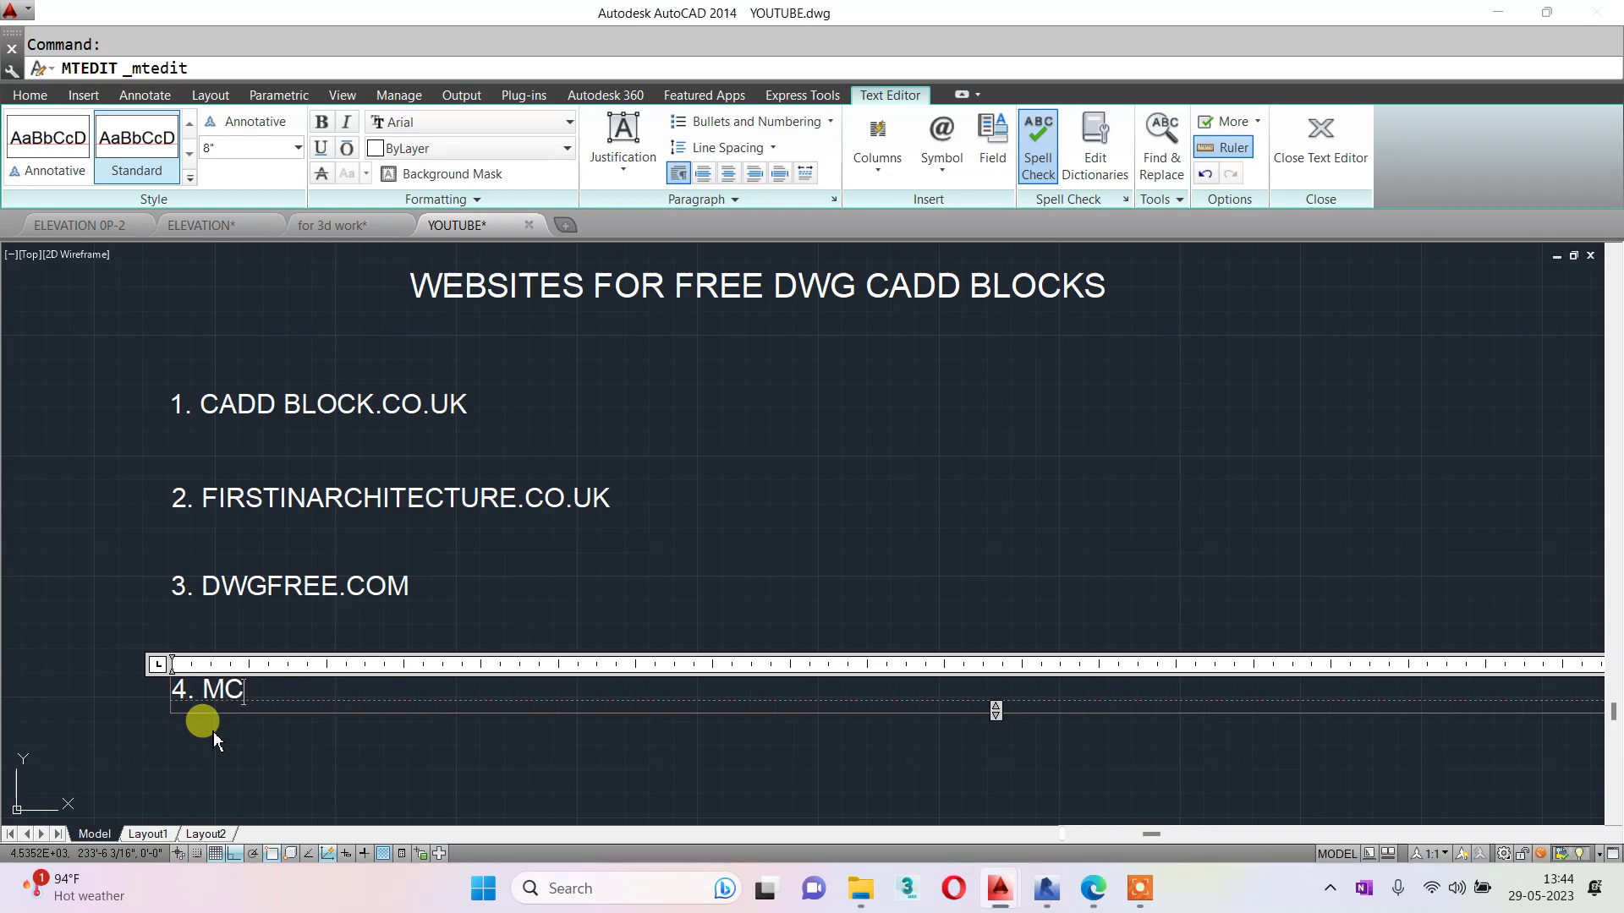
type("MAS")
type("TER.")
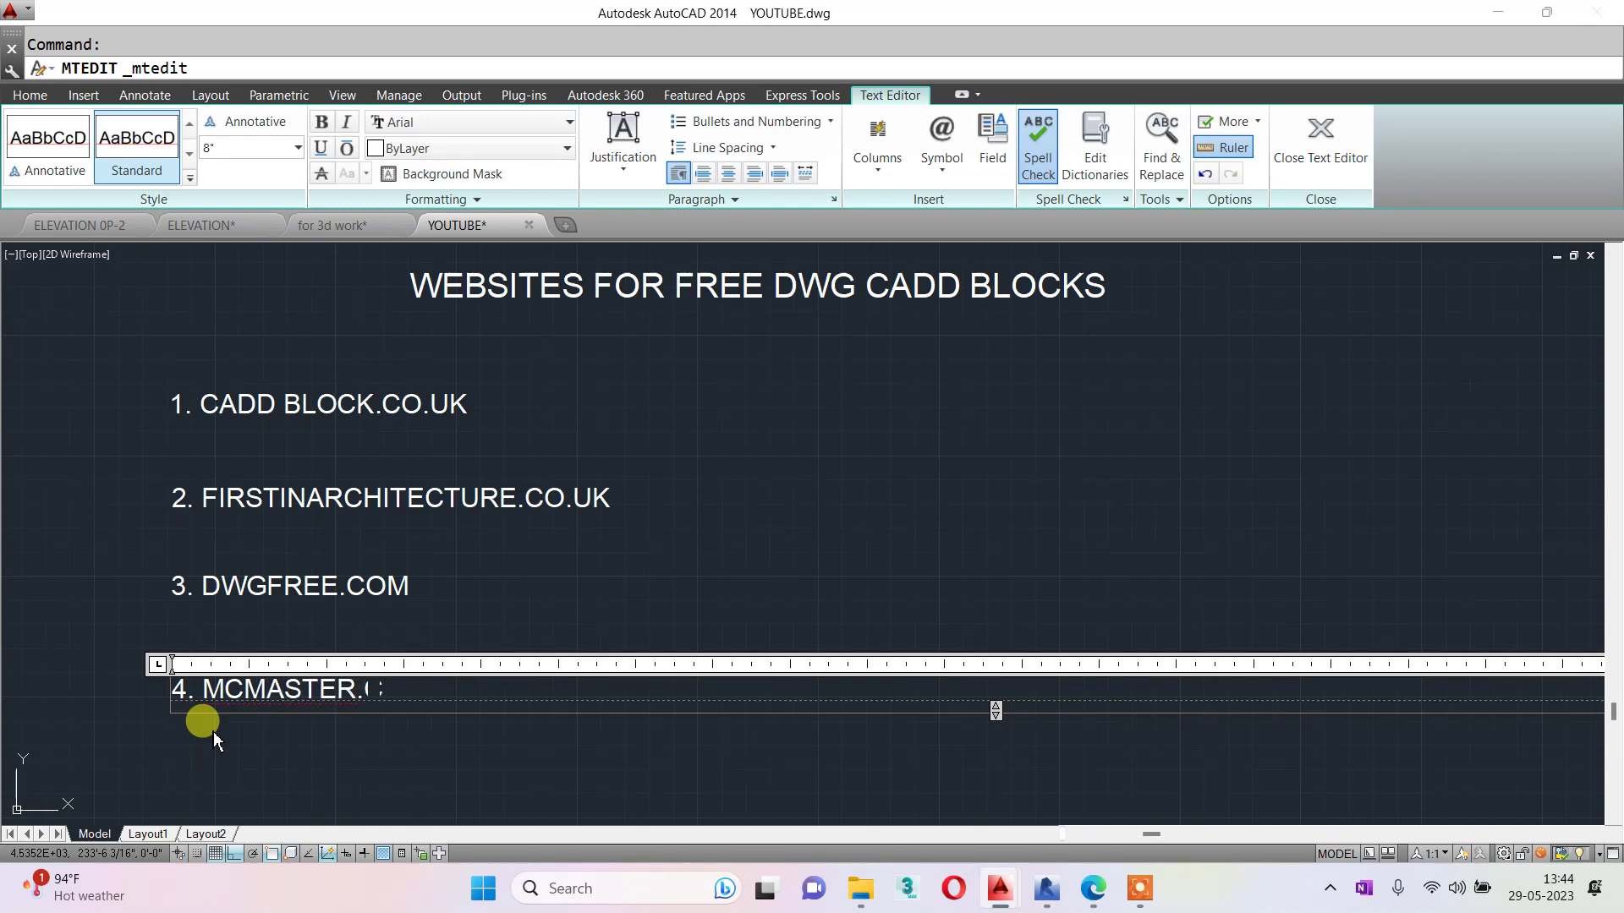
type("COM")
left_click(465, 604)
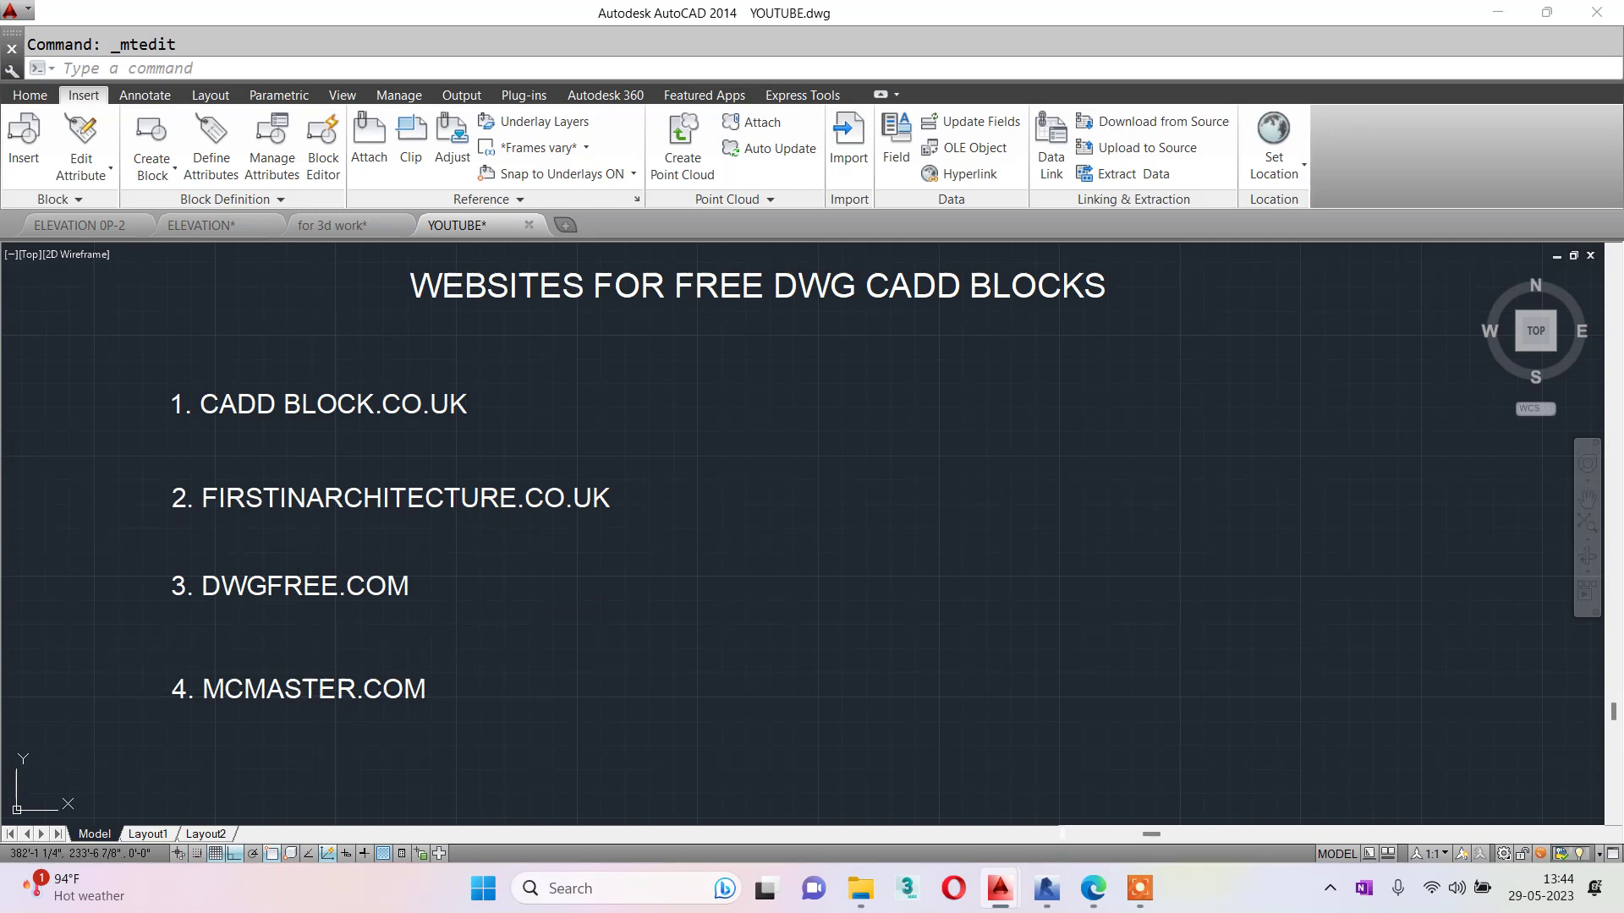
Step: Copy the '4. MCMASTER.COM' line down to a new fifth line
left_click(447, 679)
type("co")
key("Return")
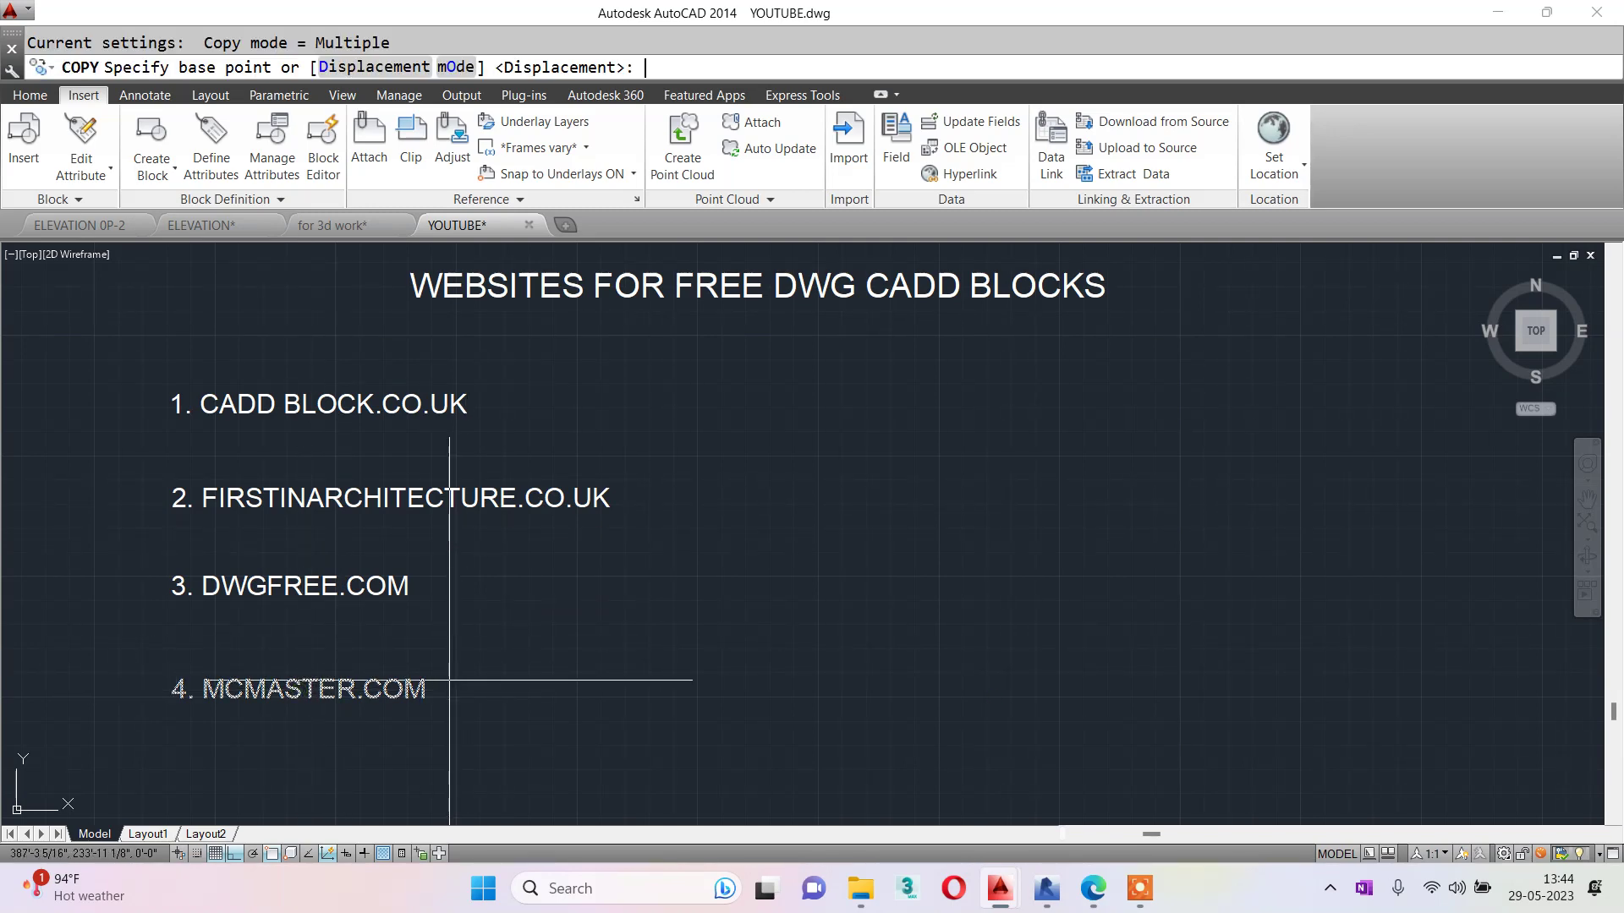
left_click(172, 699)
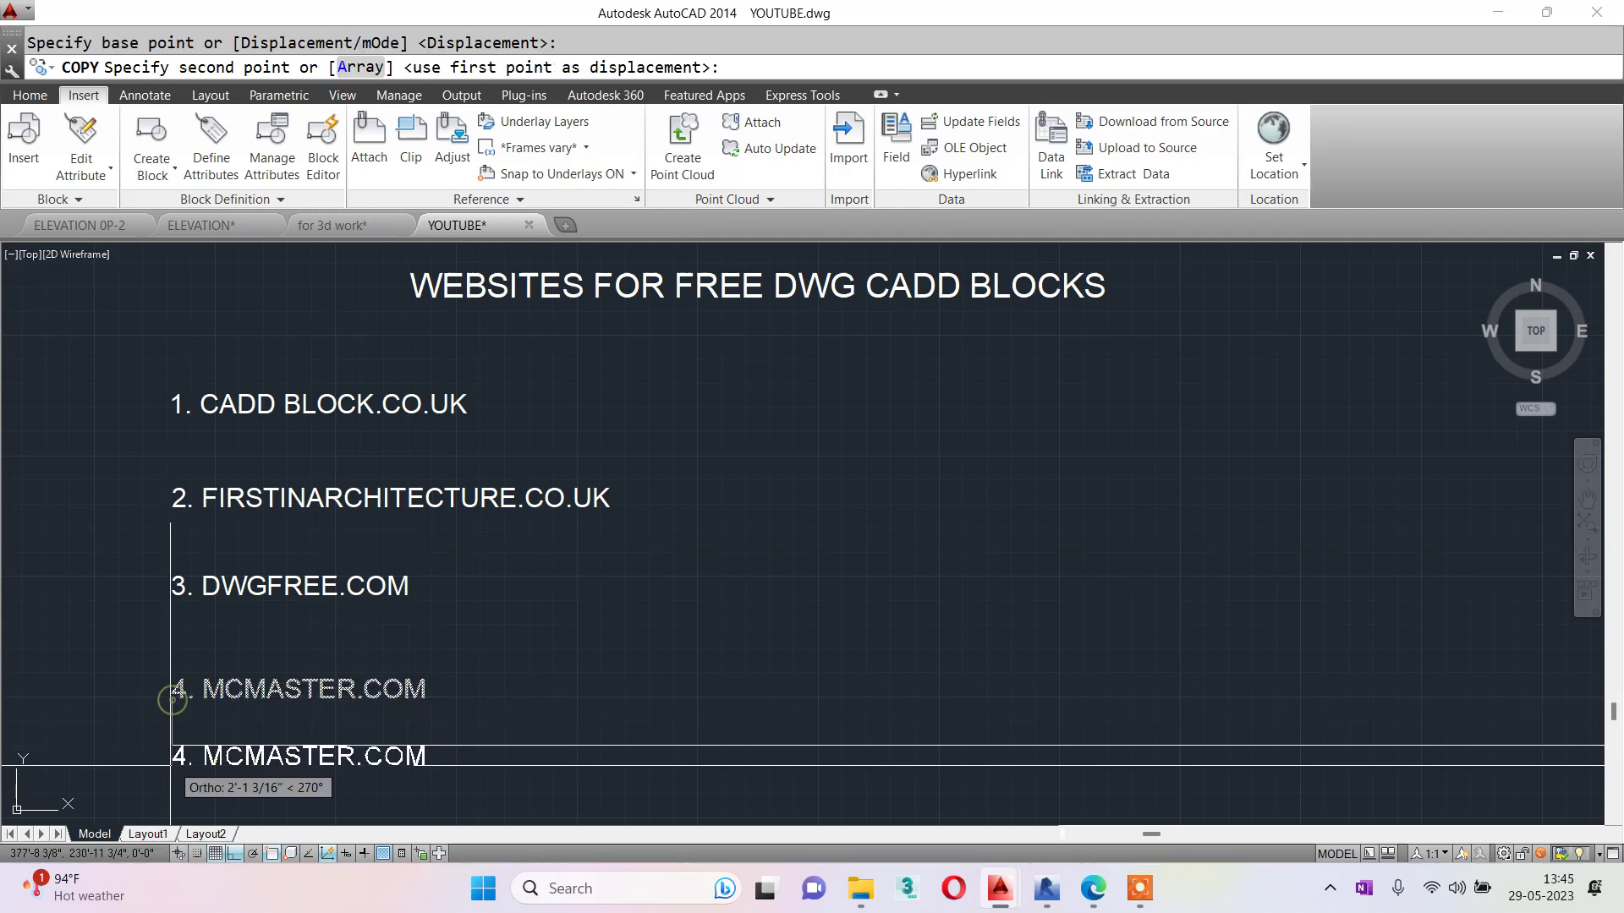
left_click(171, 778)
key("Escape")
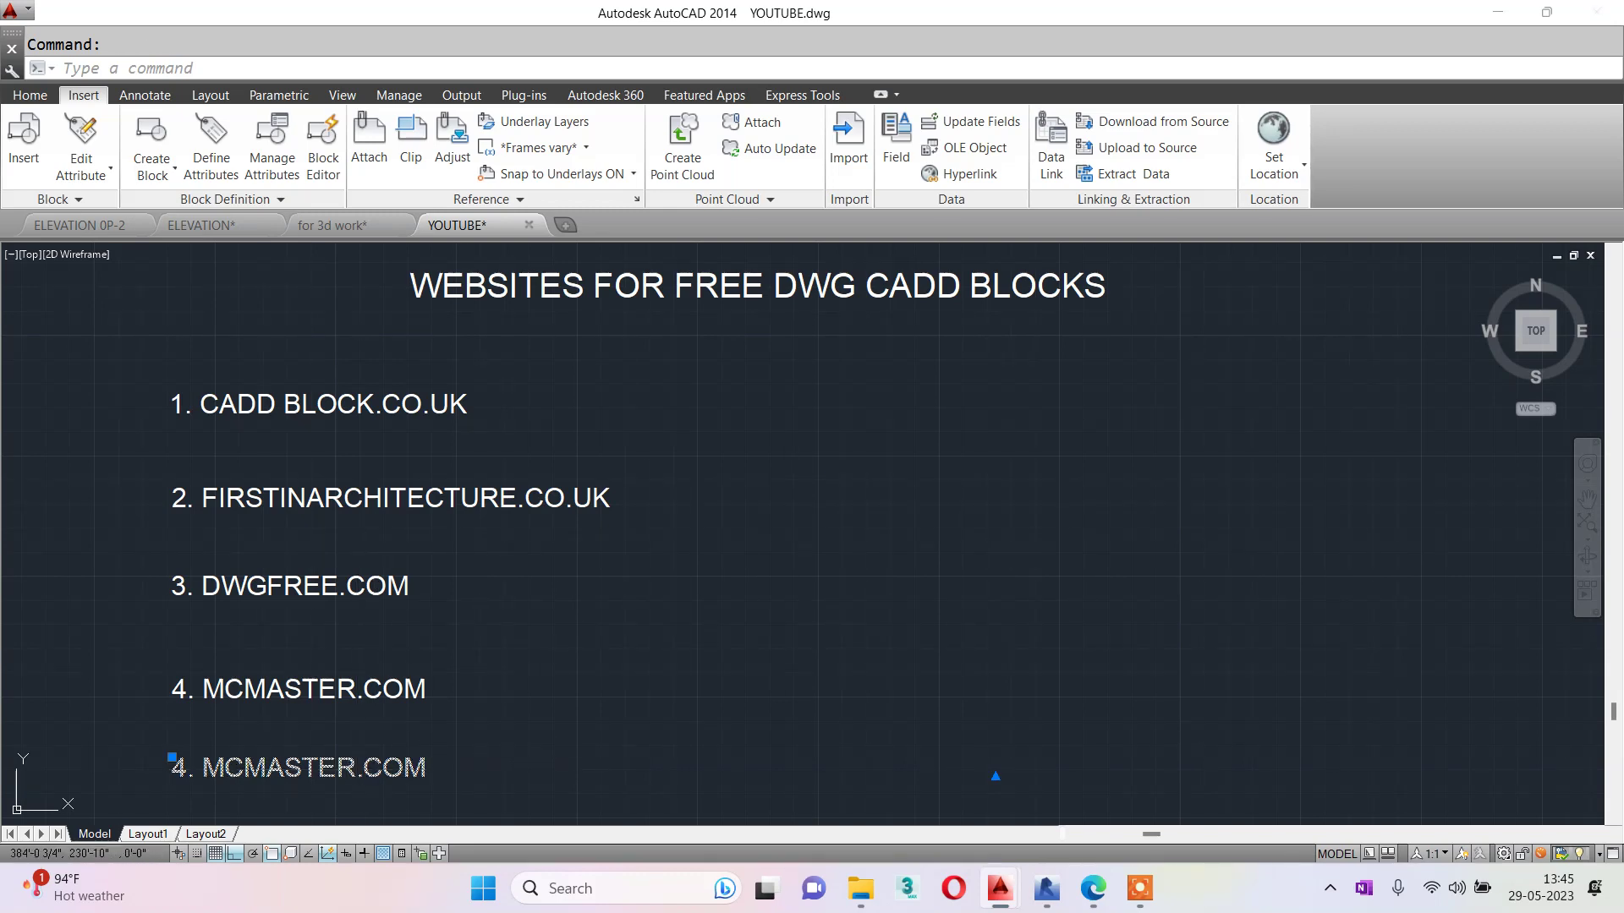
Step: Reword the copied line to read '5. BIMOBJECT.COM'
double_click(442, 771)
left_click_drag(442, 772, 167, 782)
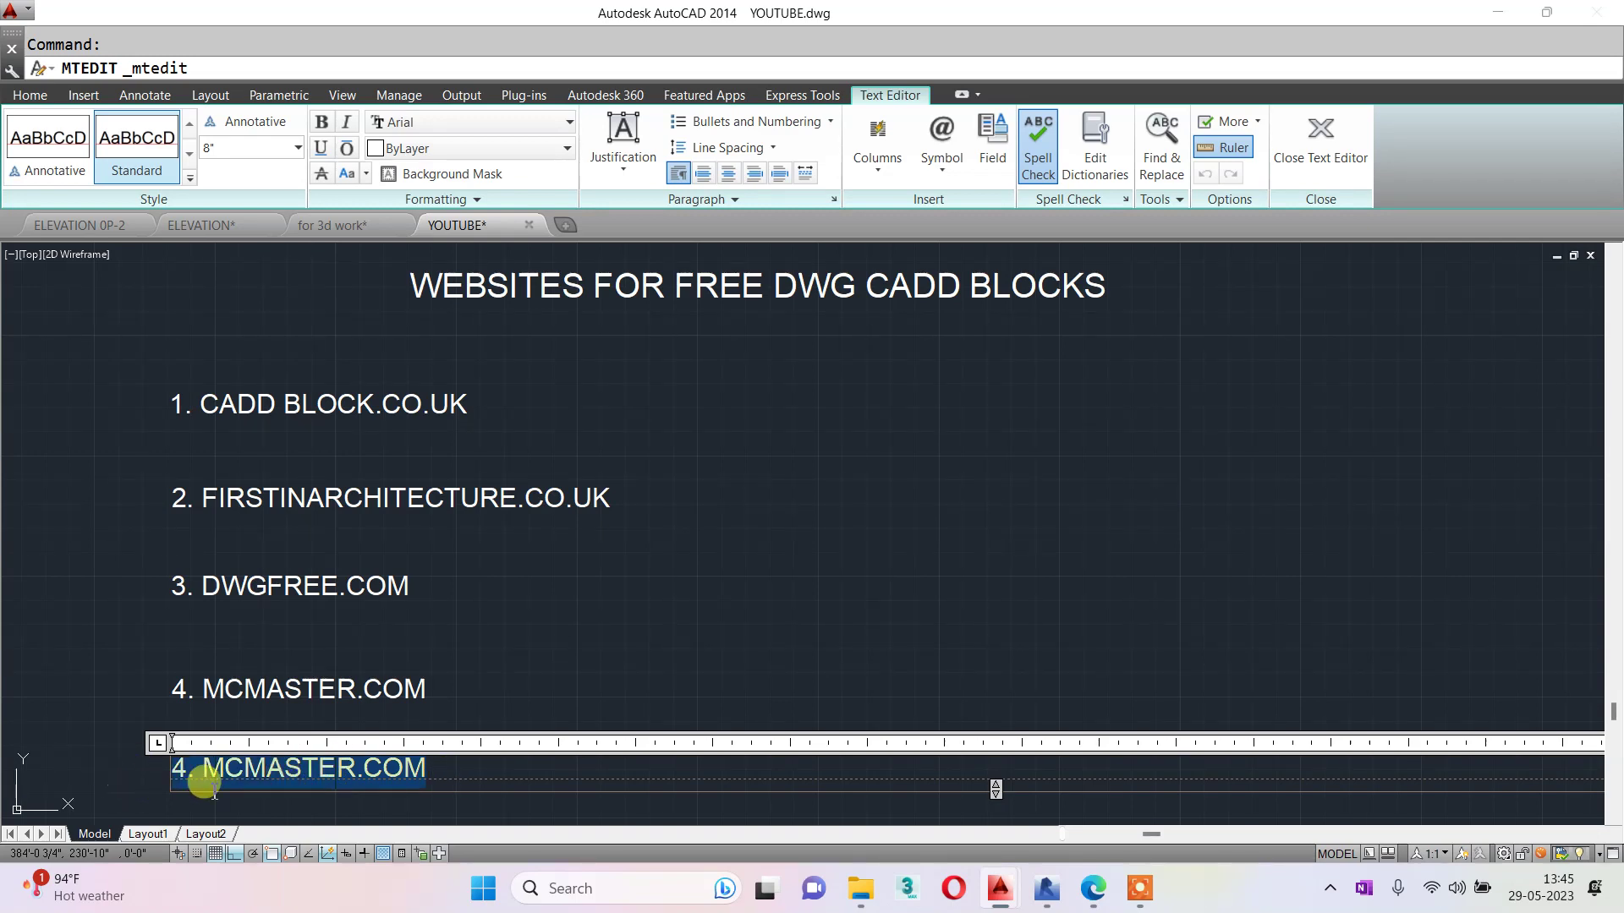
left_click(159, 775)
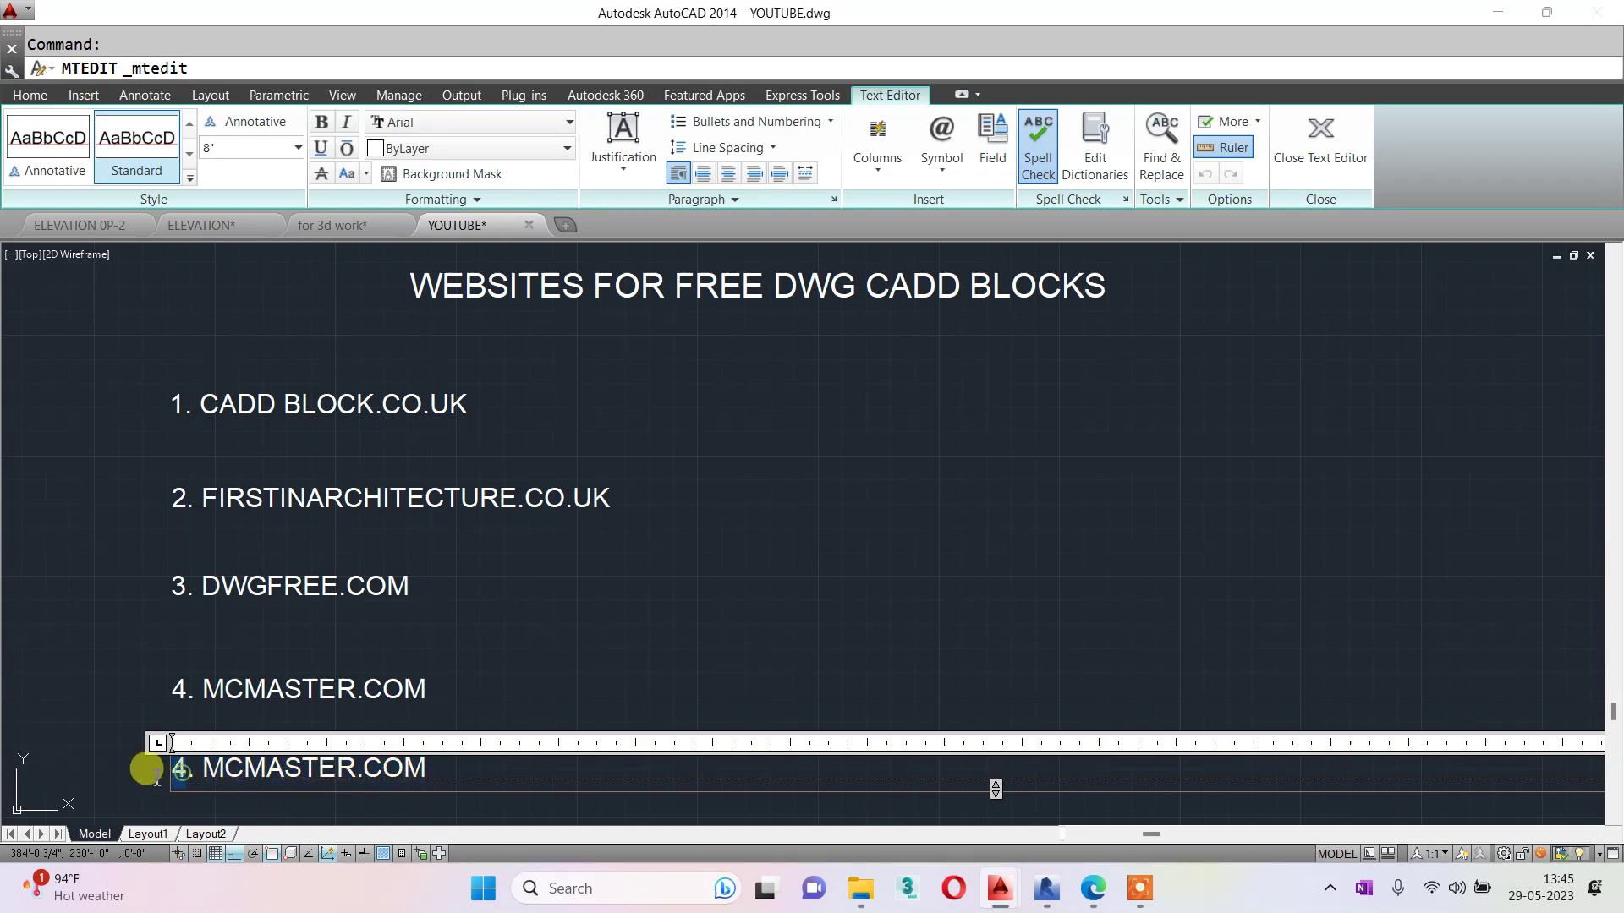
type("5")
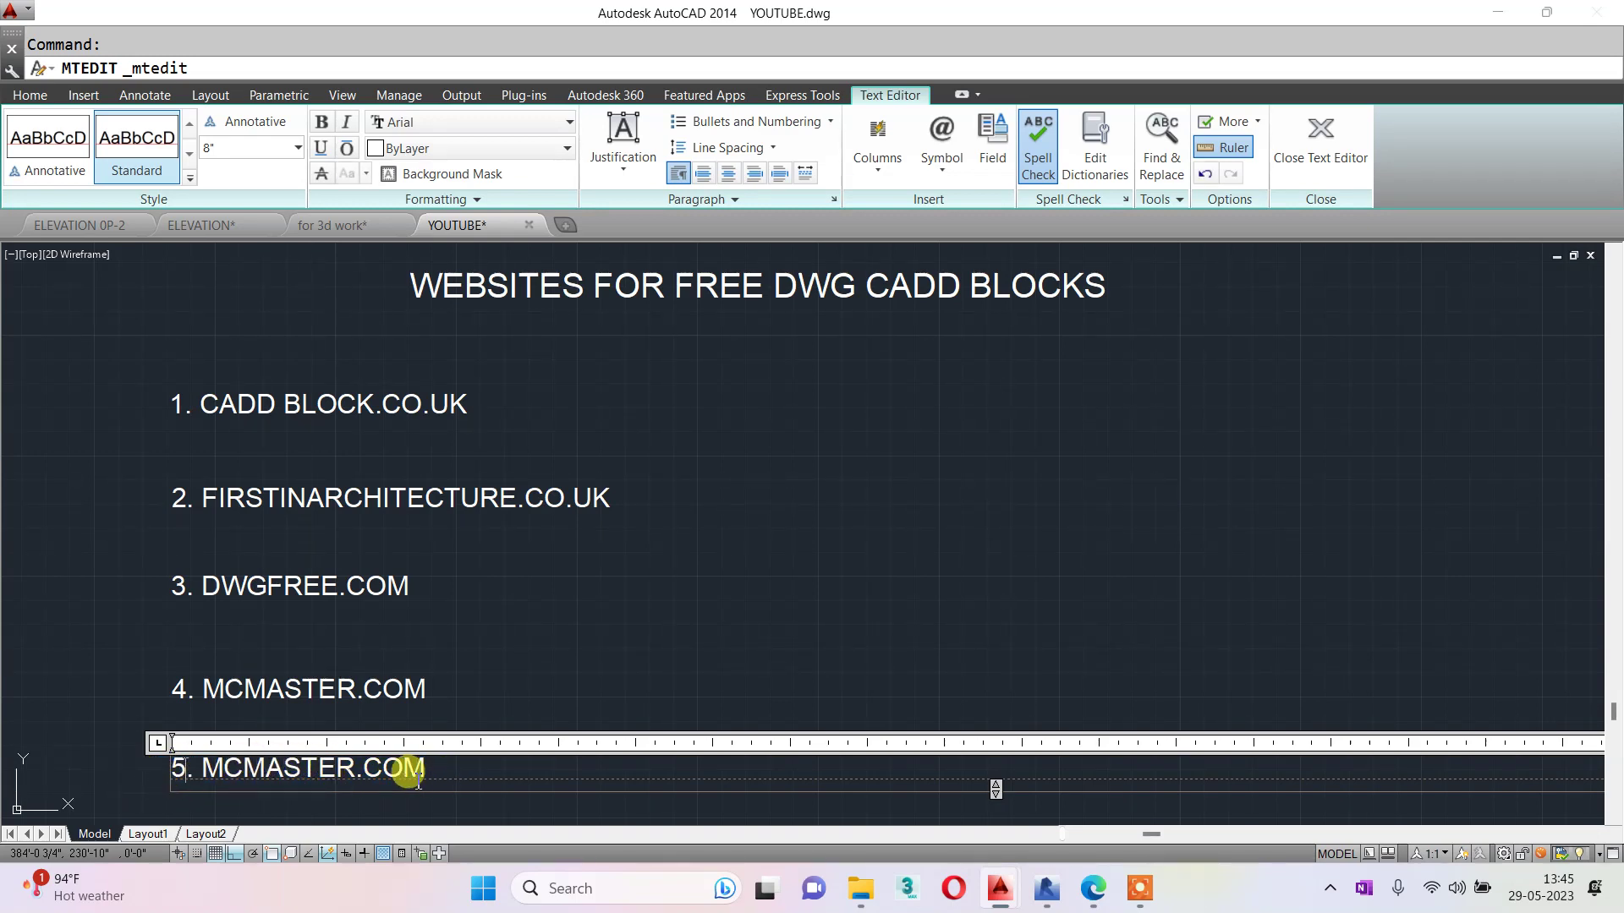
left_click_drag(435, 770, 203, 777)
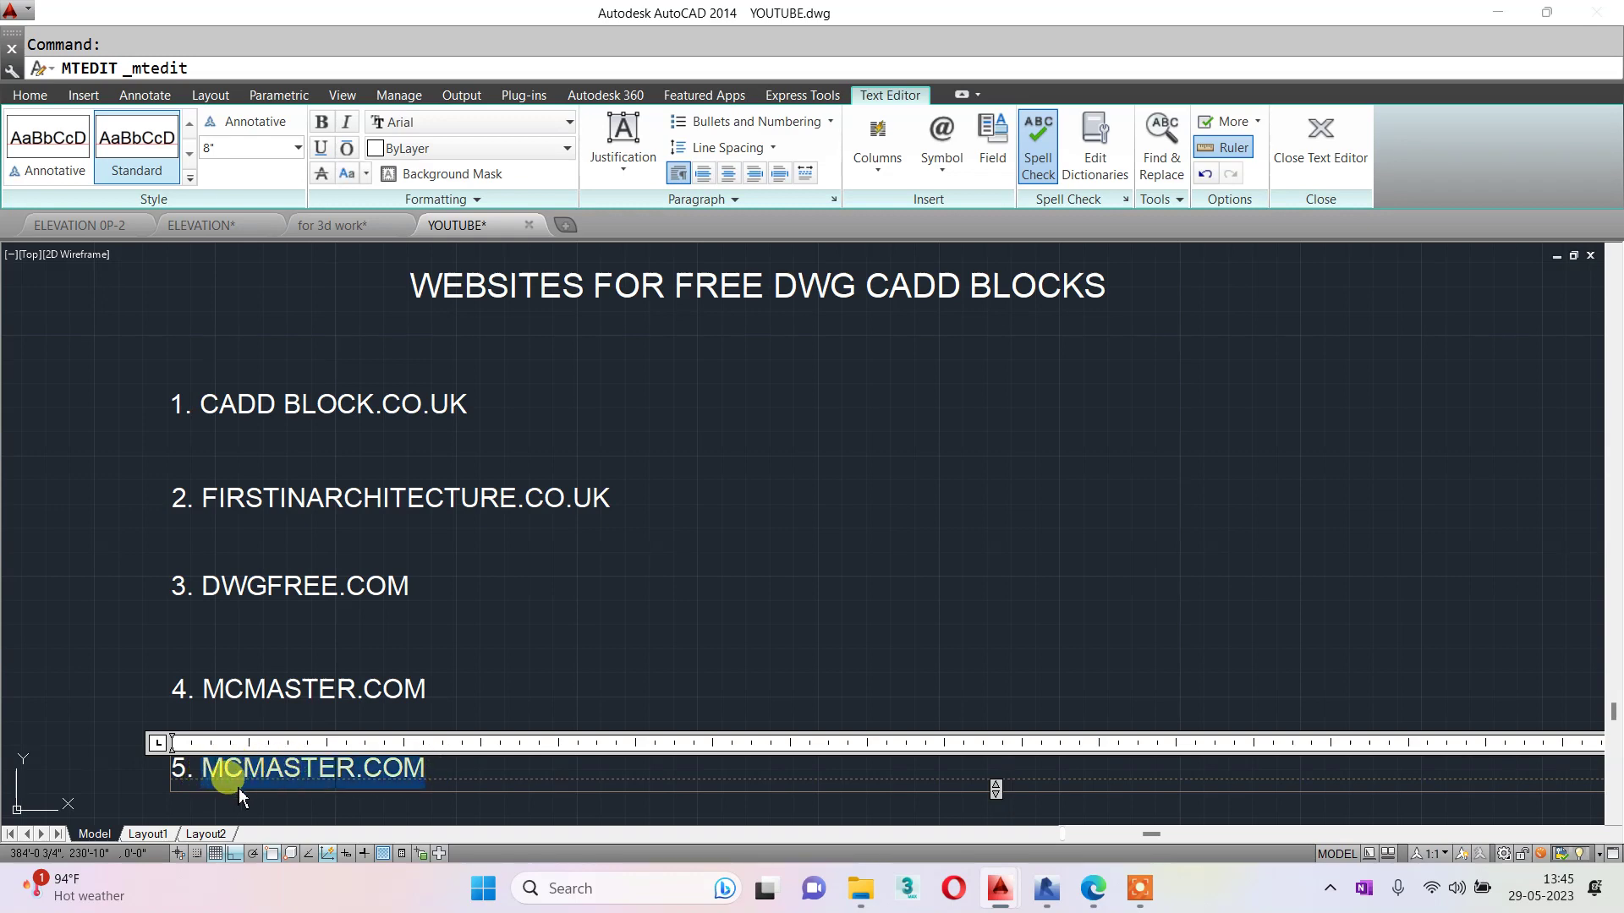
key("Delete")
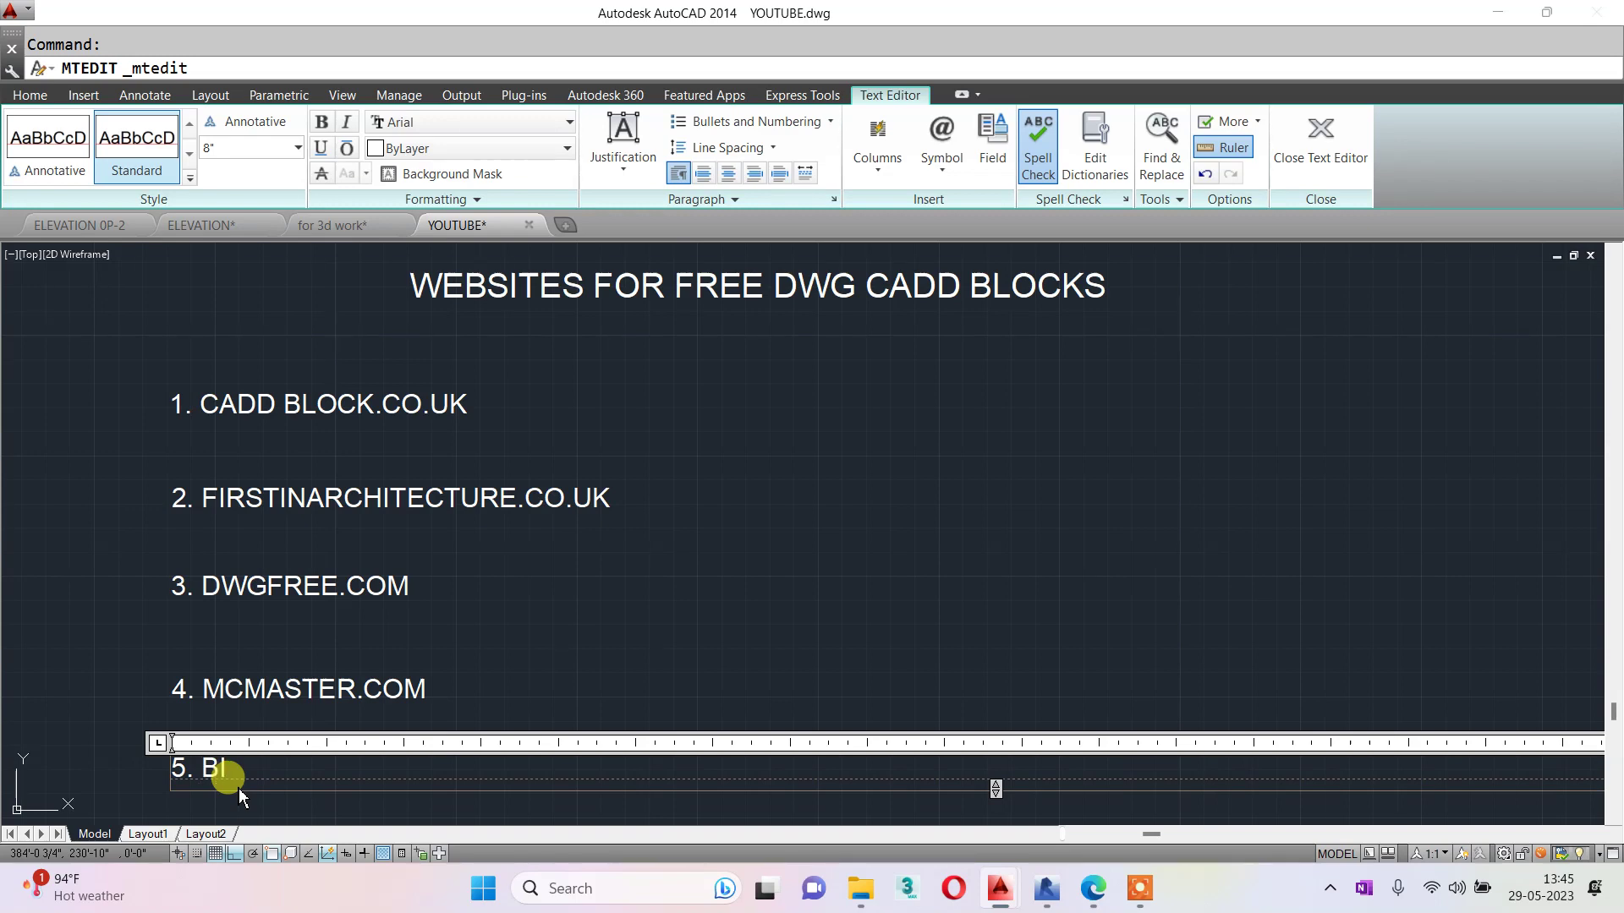
type("MOBJE")
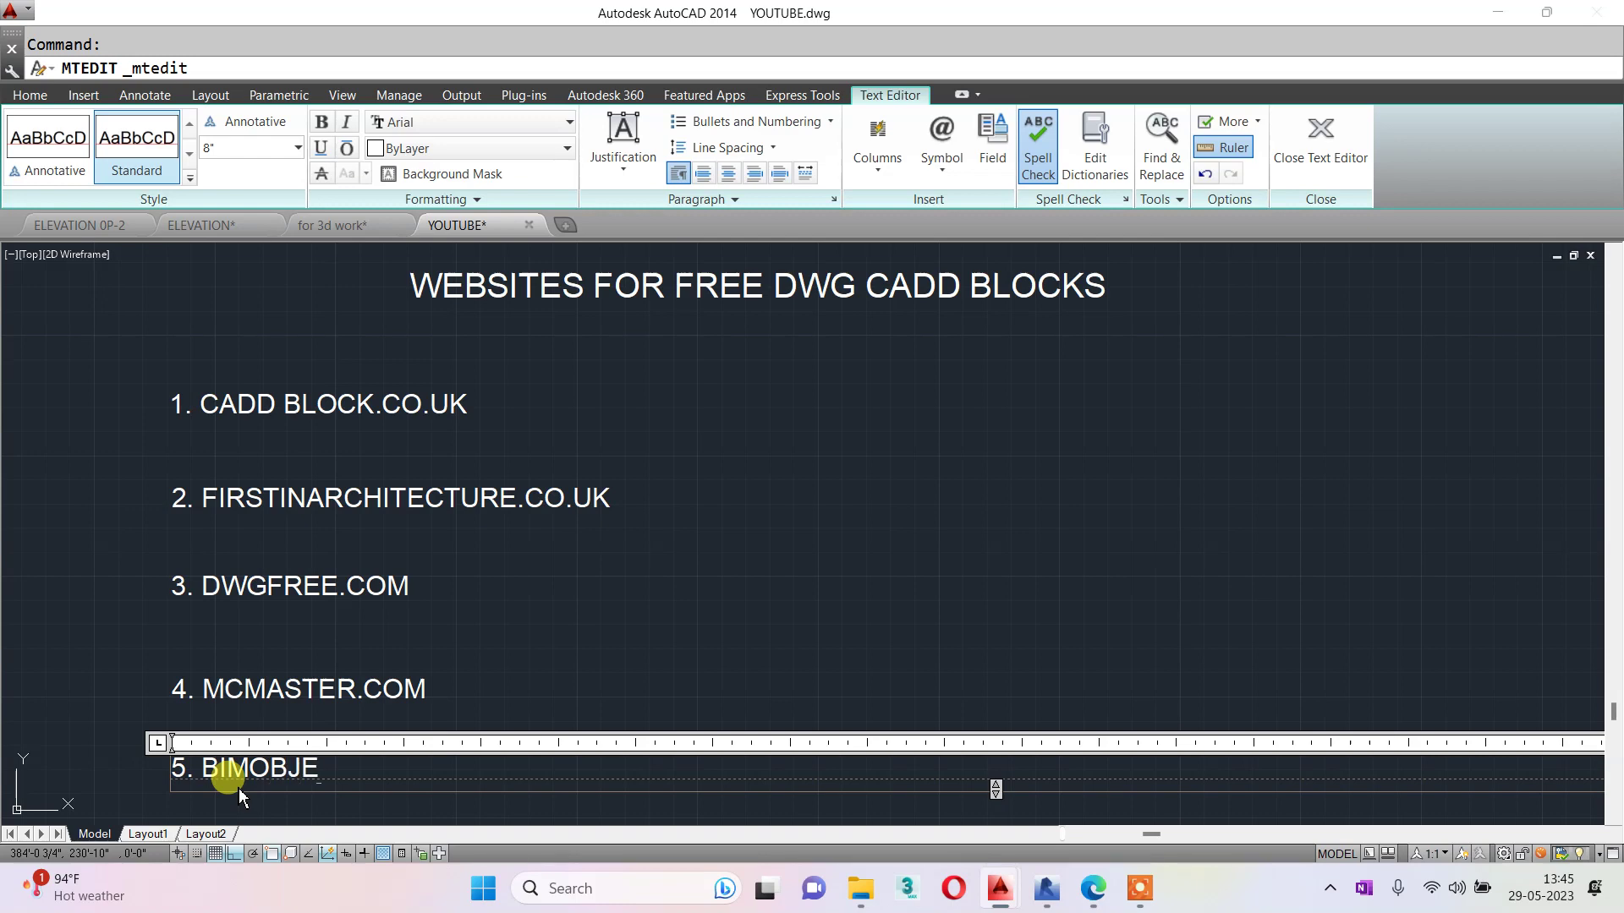
type("CT.VC")
key("BackSpace")
key("BackSpace")
type("COM")
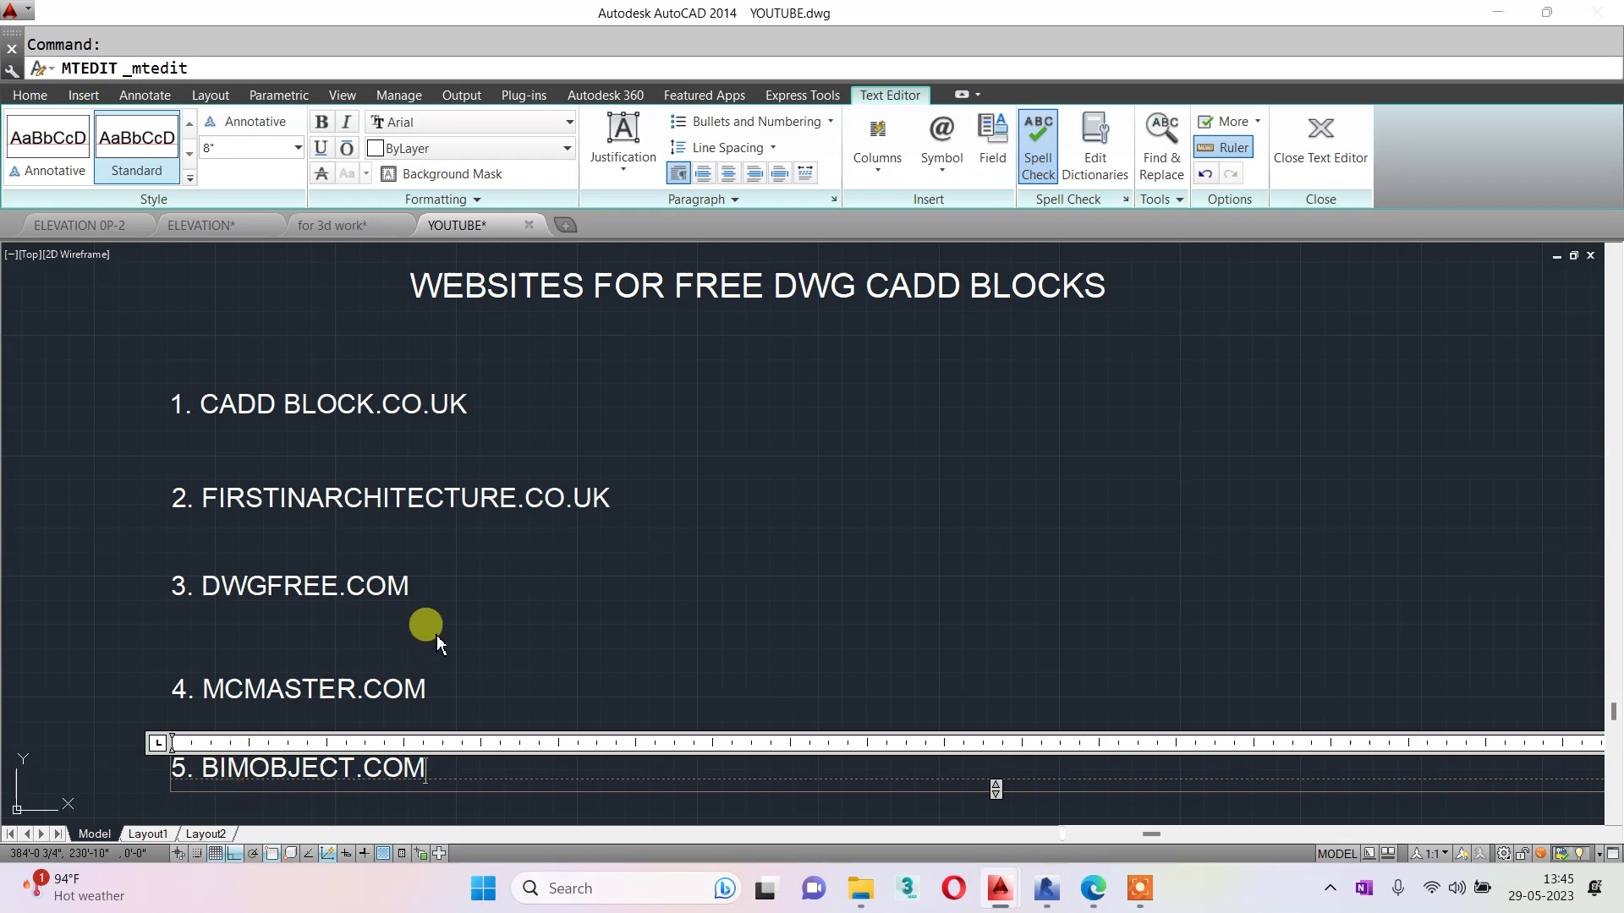
left_click(436, 636)
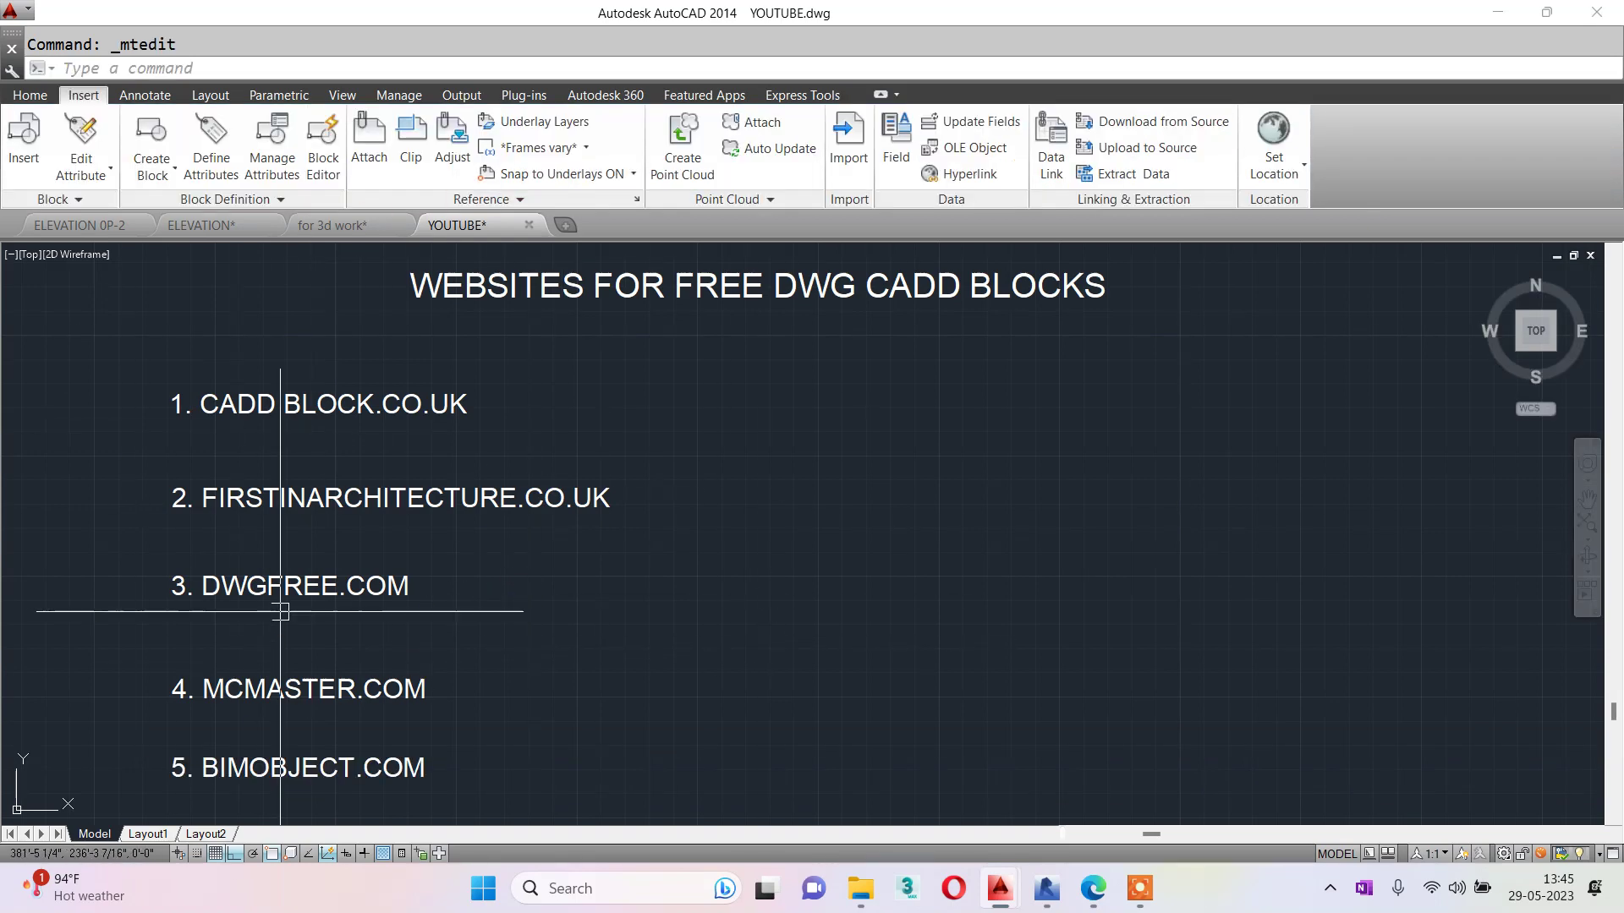